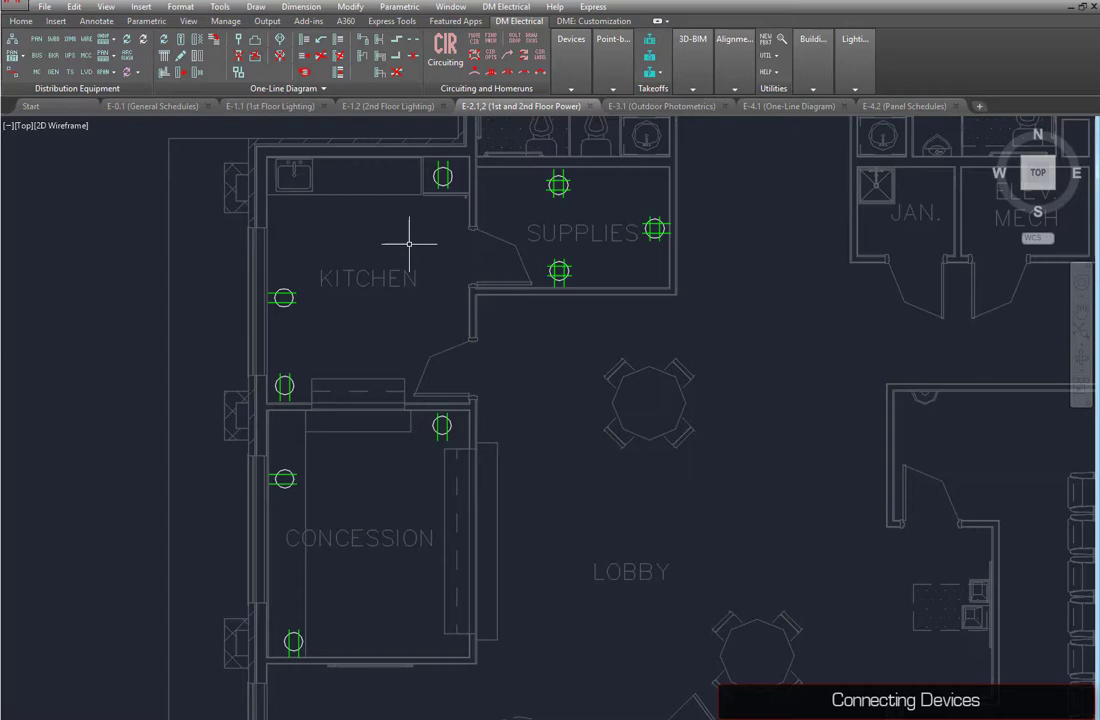
Target spare circuit 7 on panel L1 in Circuiting and begin picking devices for it.
left_click(447, 55)
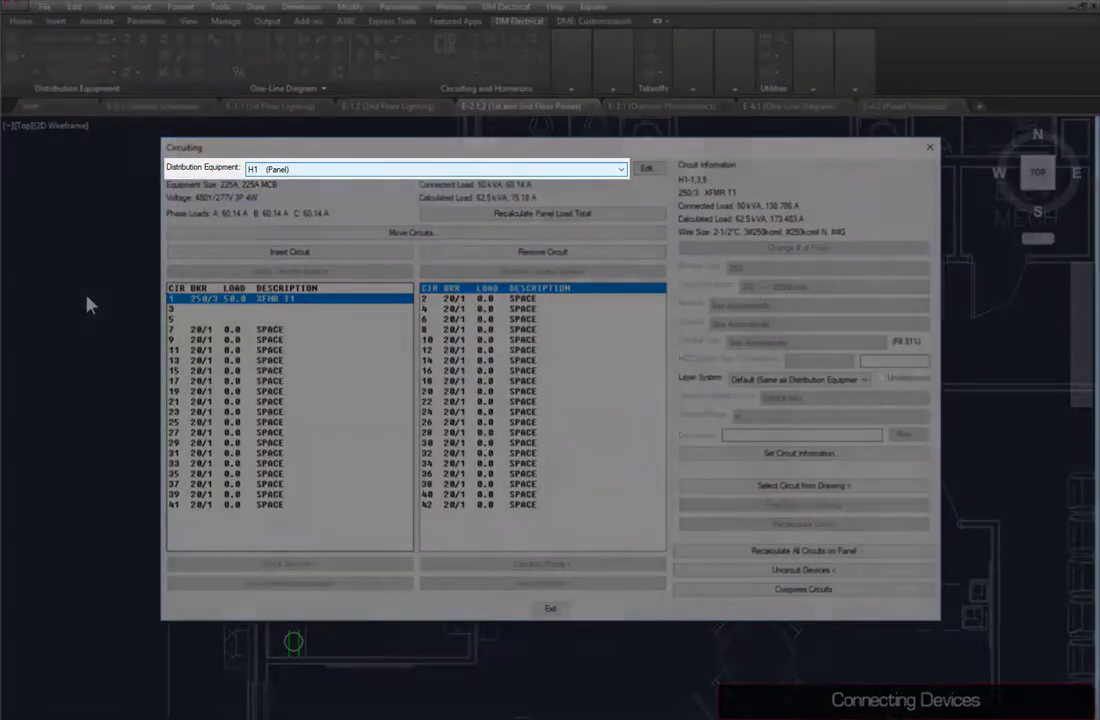
left_click(255, 168)
left_click(282, 200)
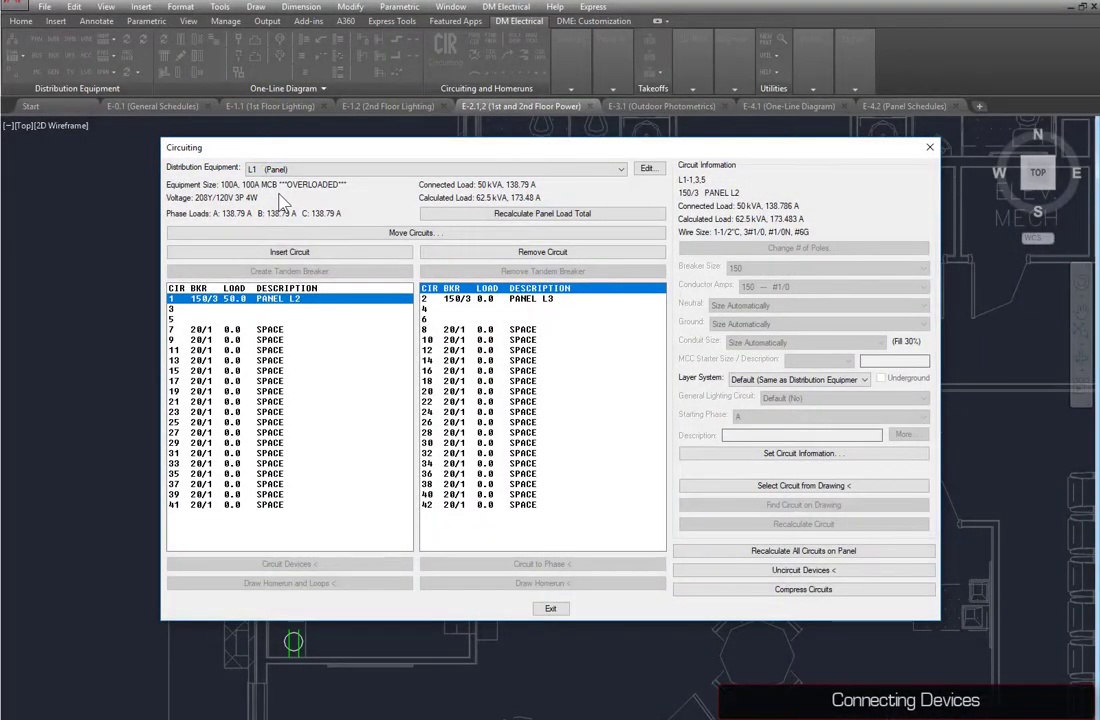
left_click(226, 330)
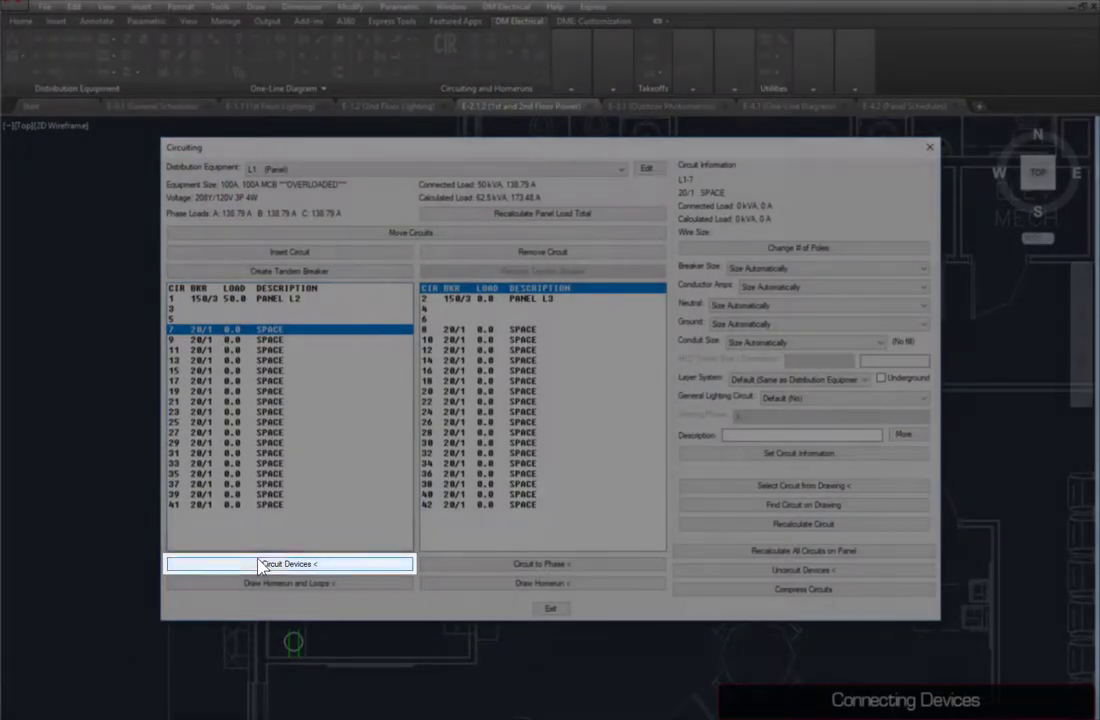
left_click(264, 564)
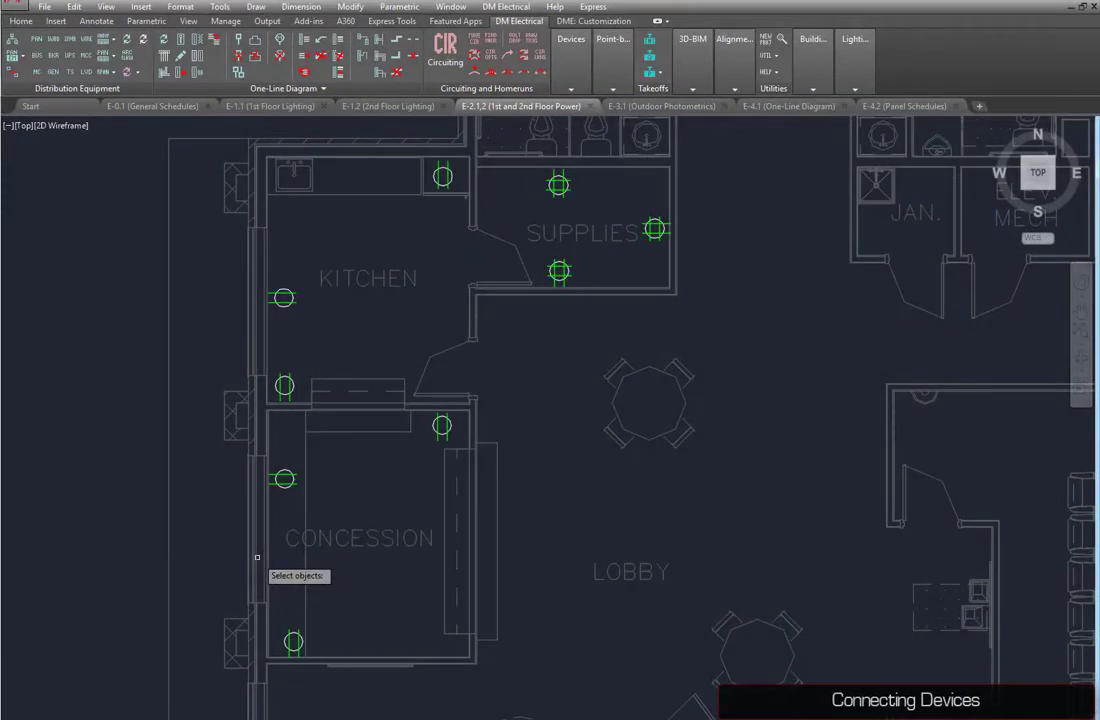
Assign the two kitchen receptacles to circuit L1-7.
left_click(284, 298)
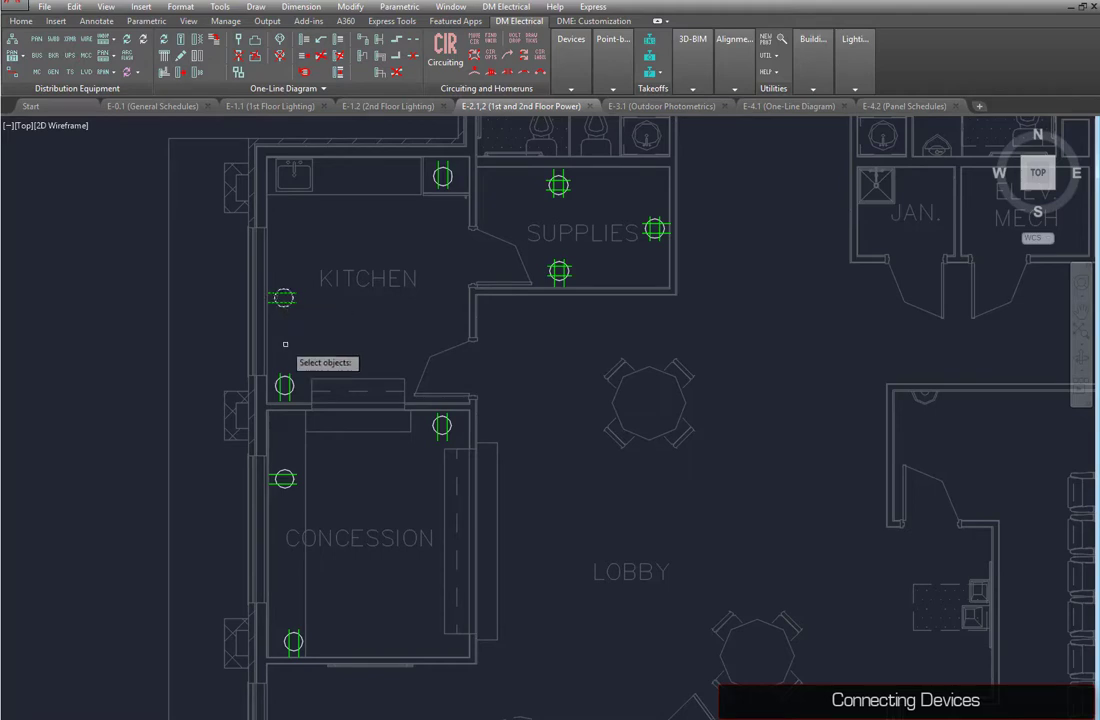
left_click(284, 385)
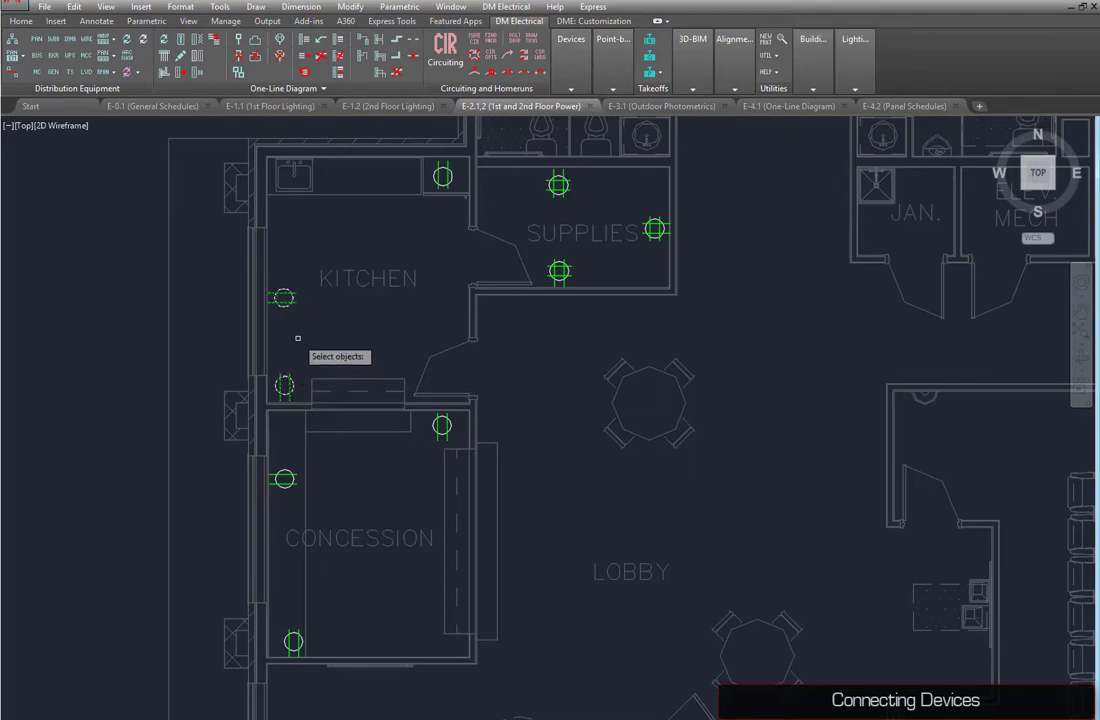
key("Return")
key("F2")
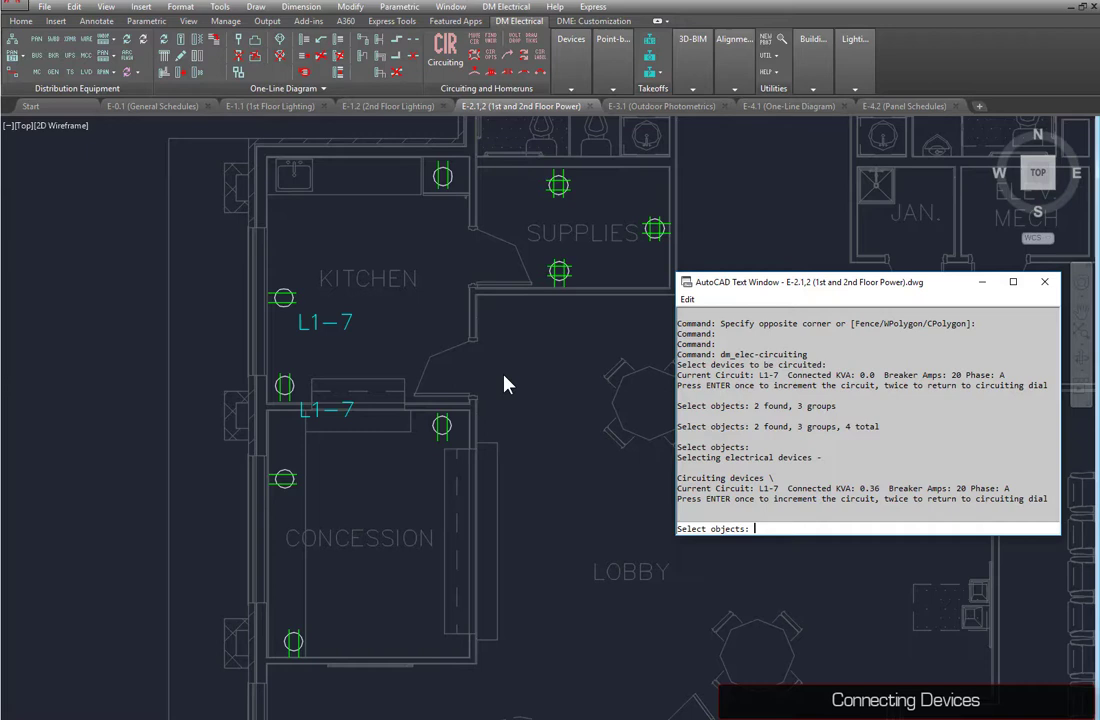
Advance to circuit L1-9 and window-select the concession receptacles onto it.
key("Return")
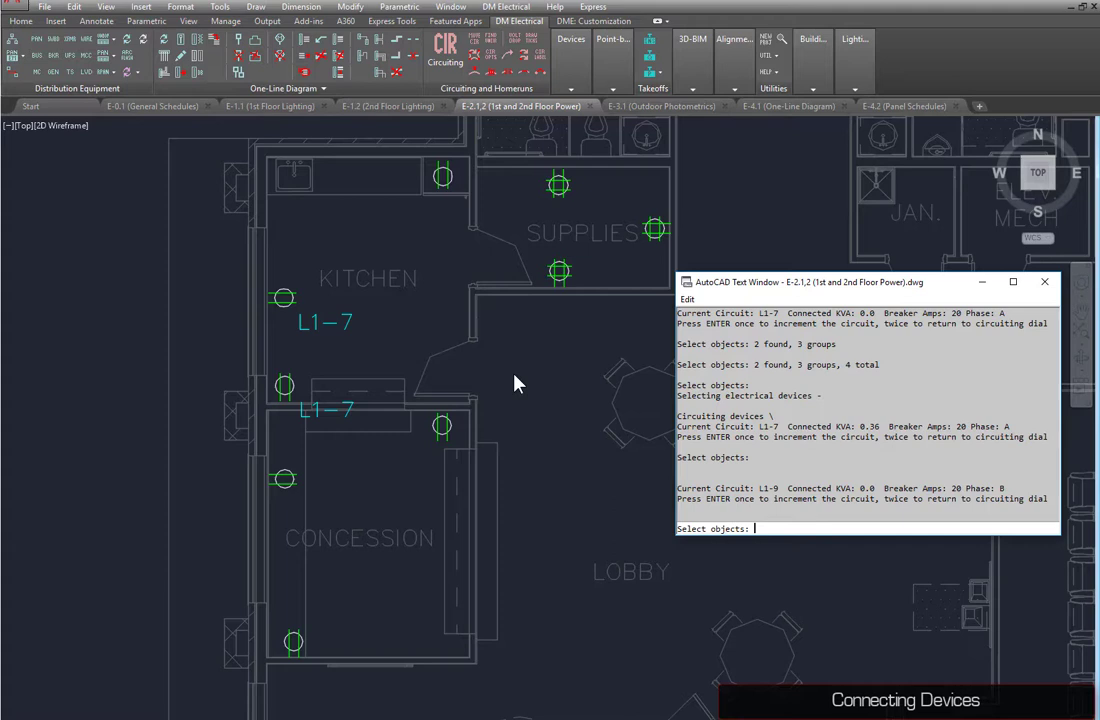
key("F2")
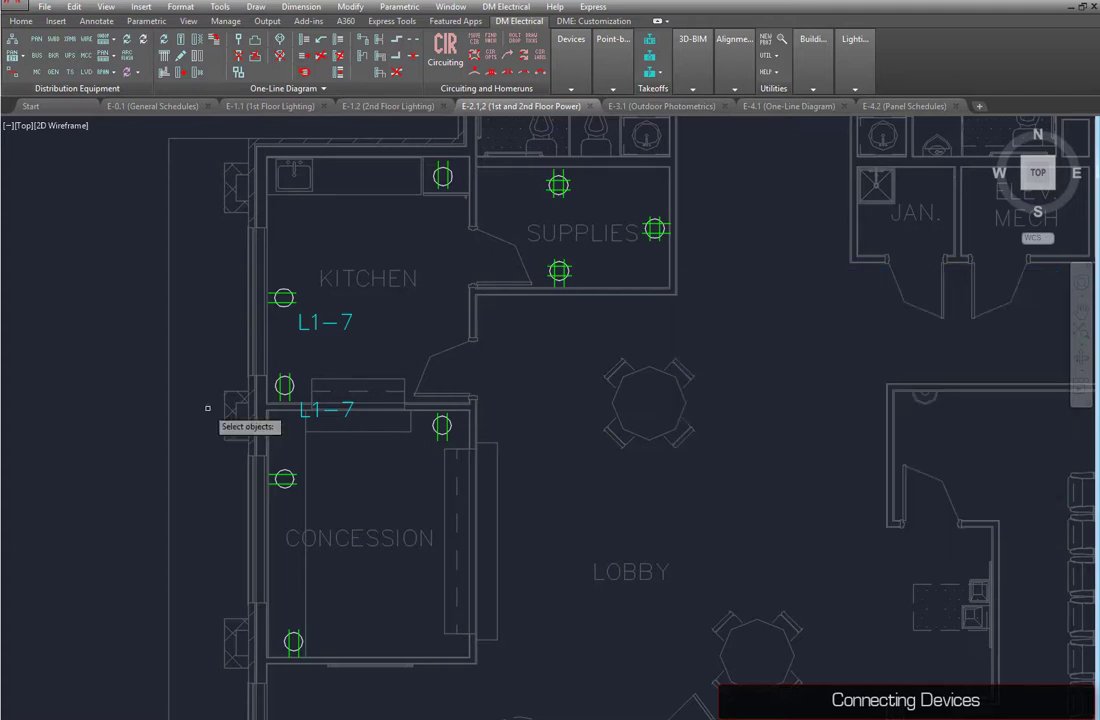
left_click(194, 405)
left_click(503, 666)
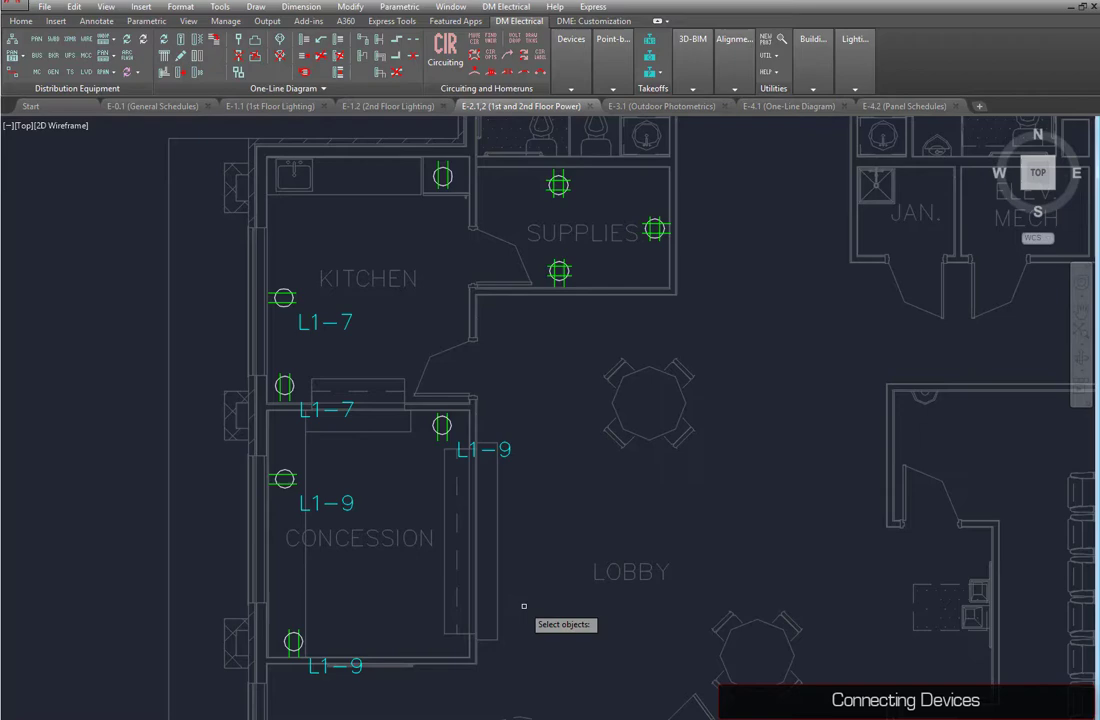
key("Return")
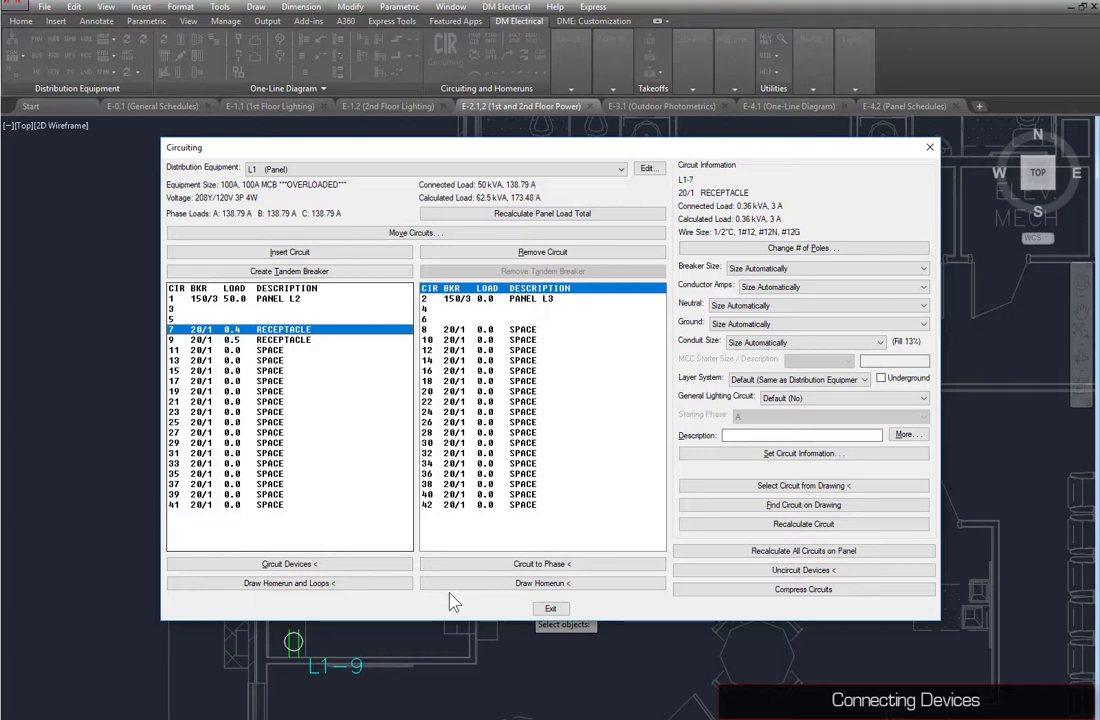
Reassign the two kitchen receptacles from L1-7 to spare circuit L1-11.
left_click(280, 352)
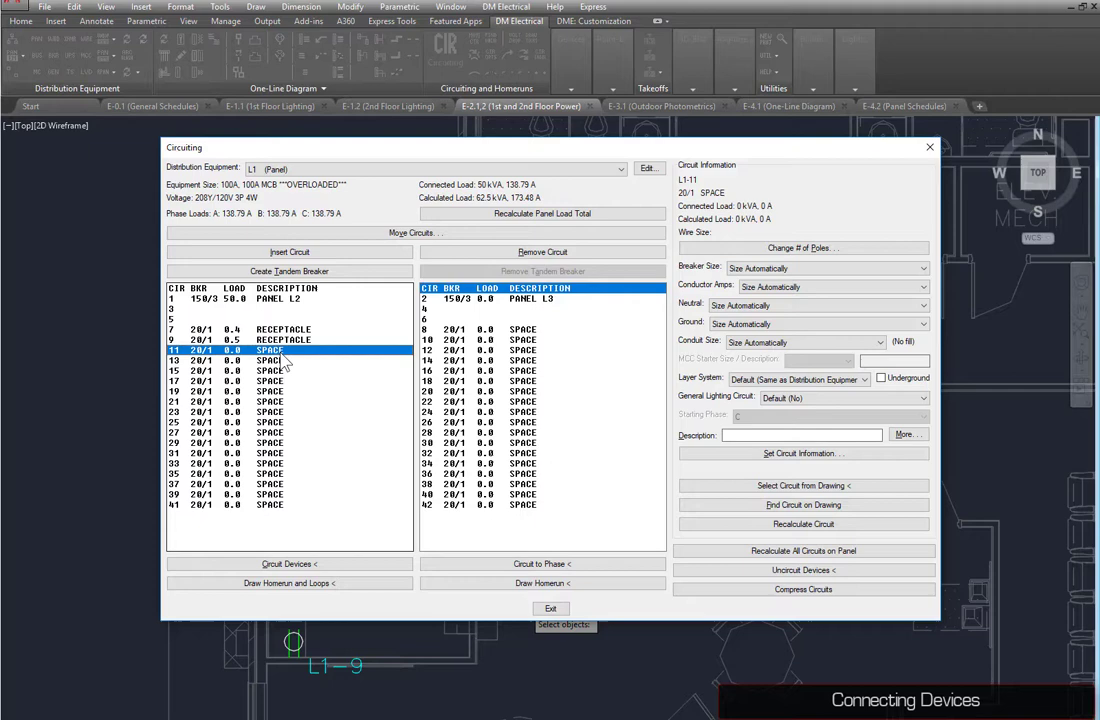
left_click(288, 563)
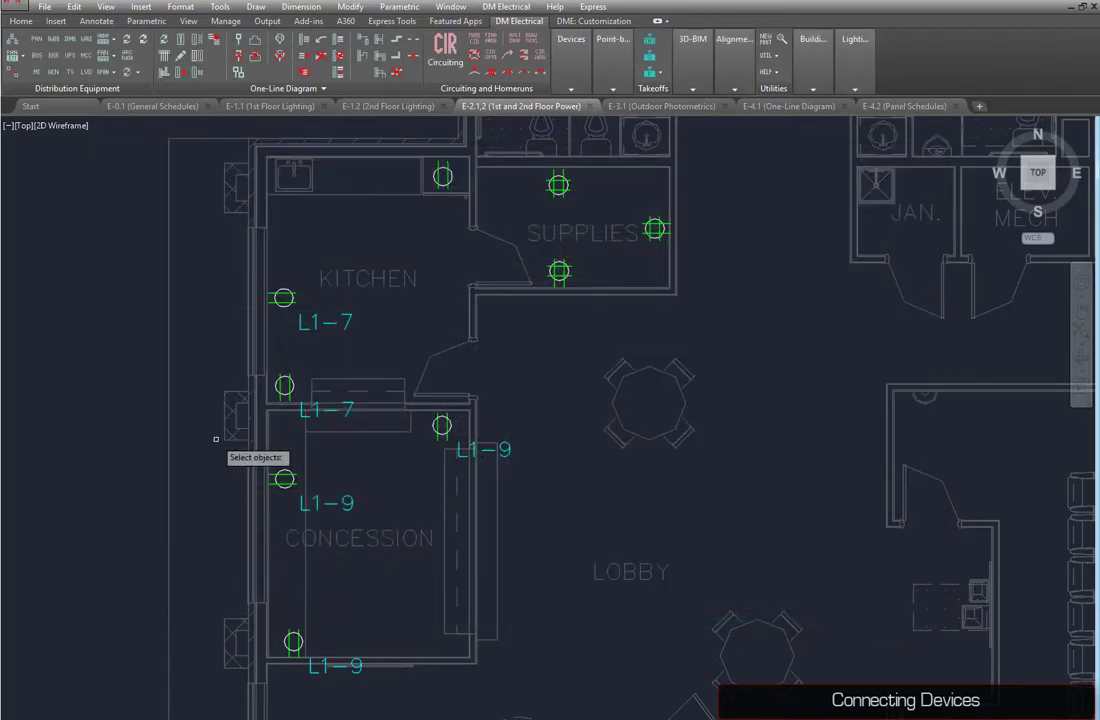
left_click(182, 188)
left_click(307, 362)
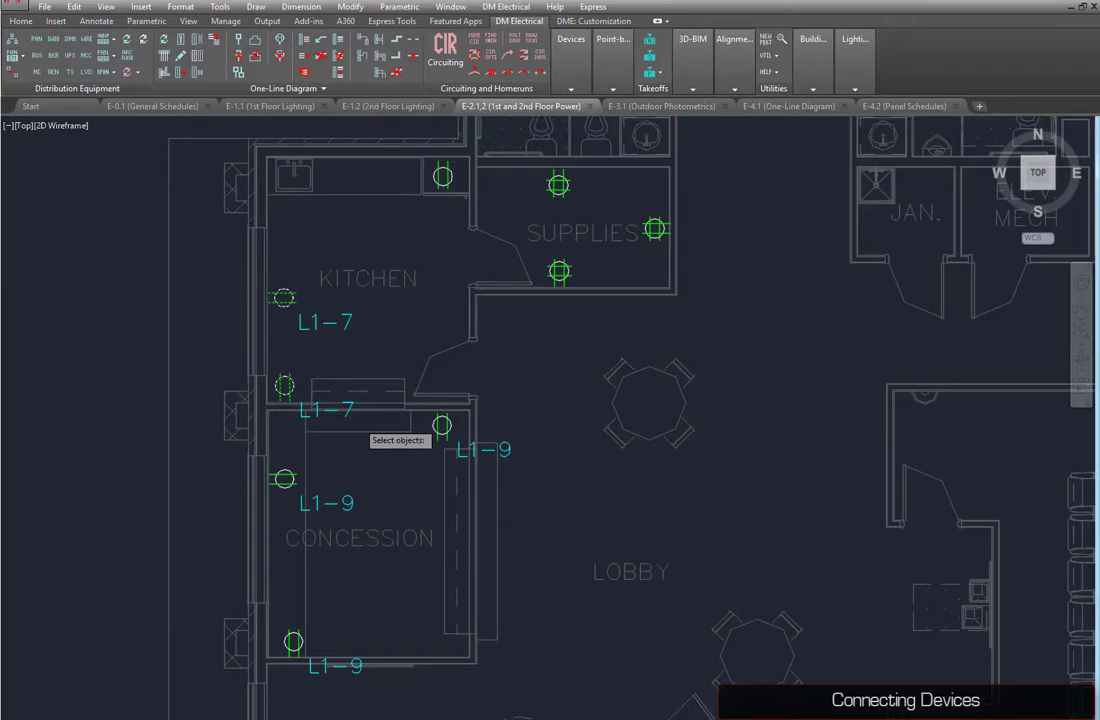
key("Return")
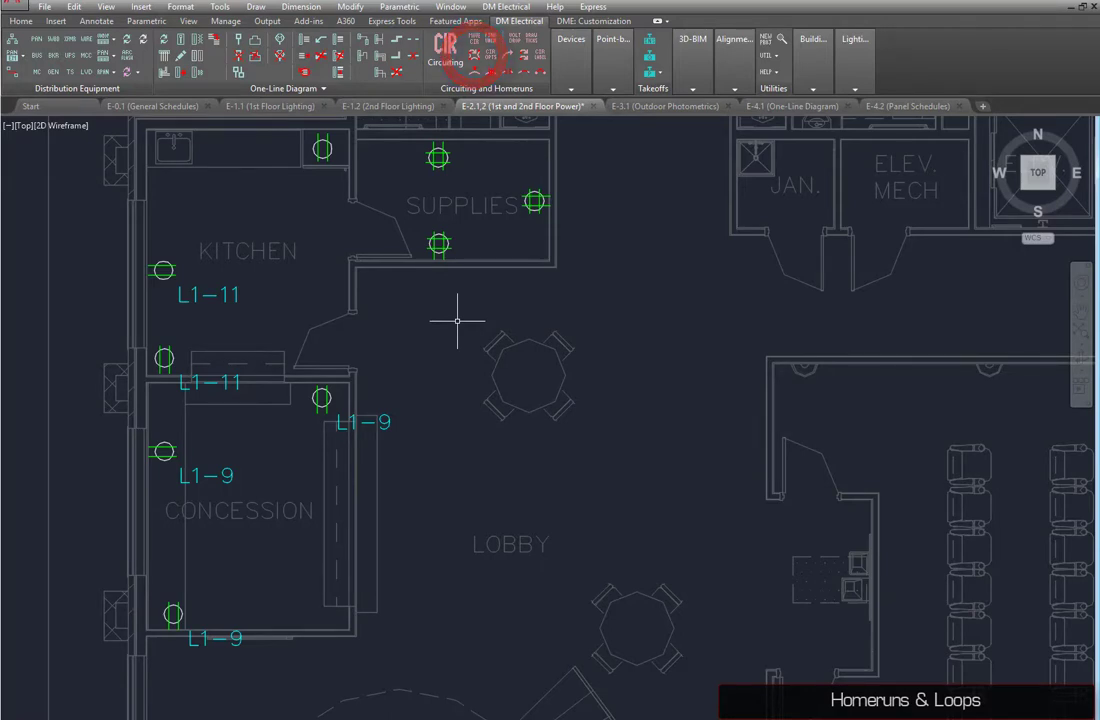
Draw the L1-11 homerun arrow from the kitchen receptacle and select it to inspect.
left_click(480, 60)
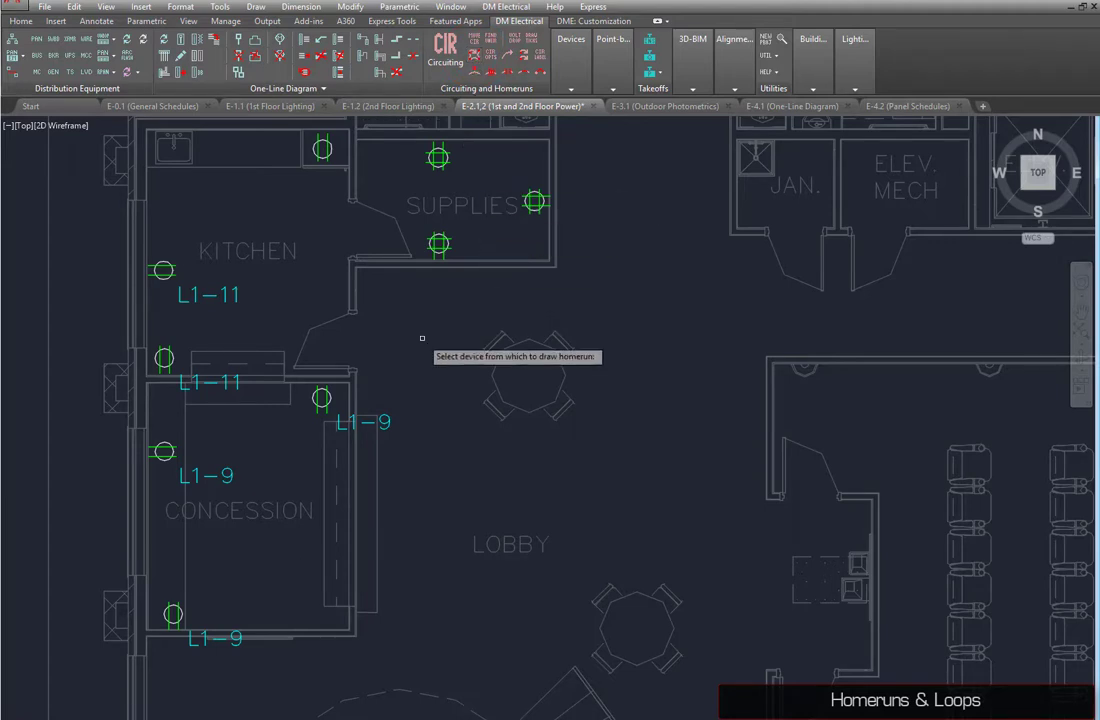
left_click(163, 357)
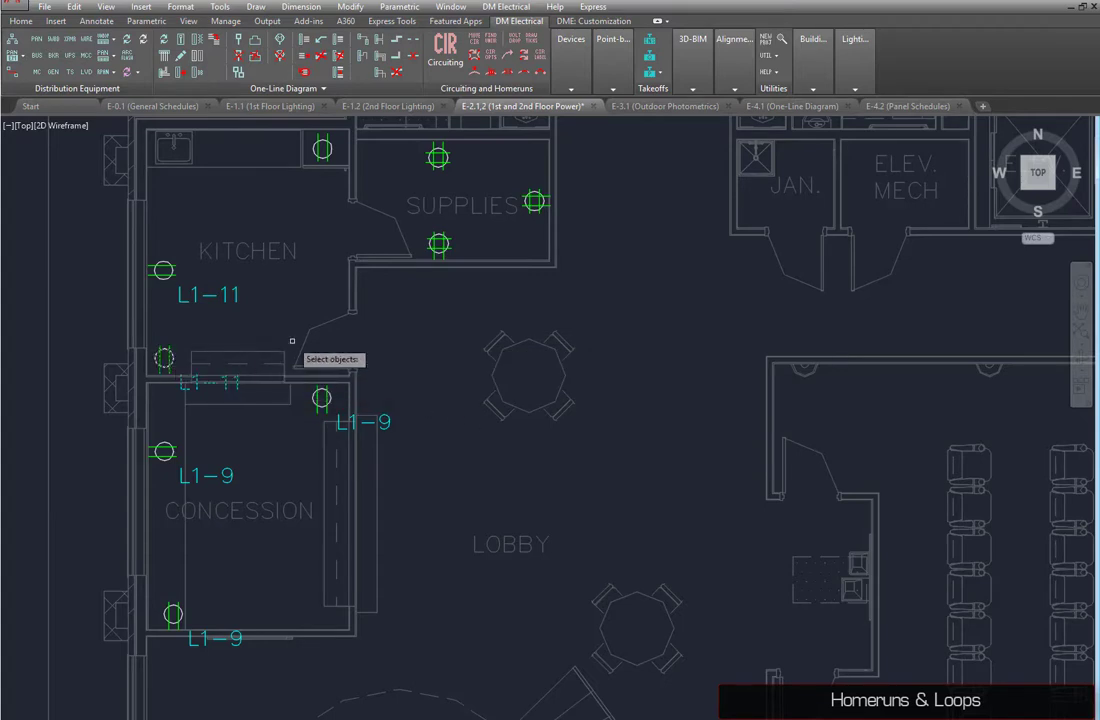
key("Return")
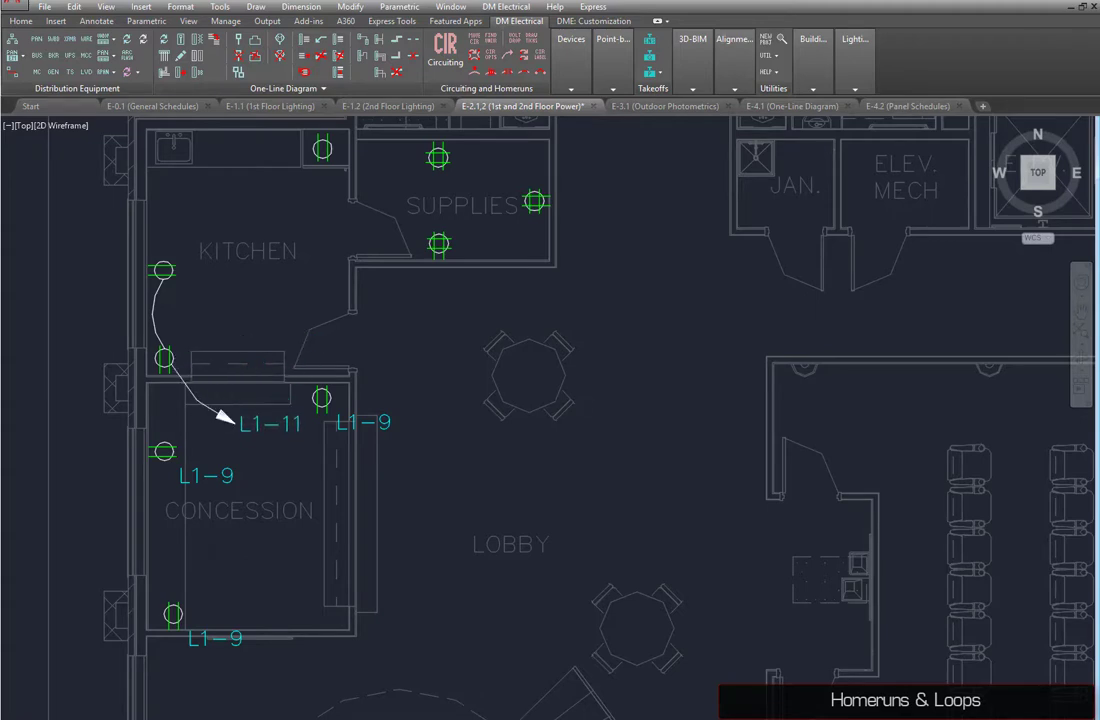
left_click(269, 423)
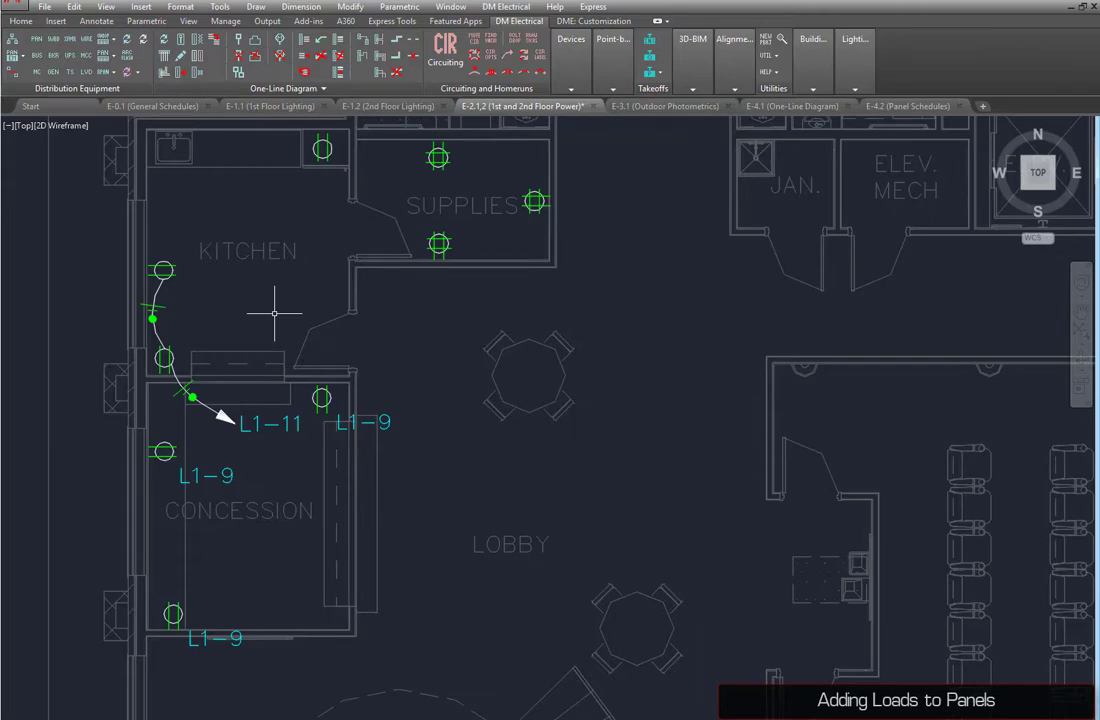
Set panel H1 circuit 2 to EXISTING RECEPTACLES with a 1.8 kVA receptacle load.
left_click(445, 50)
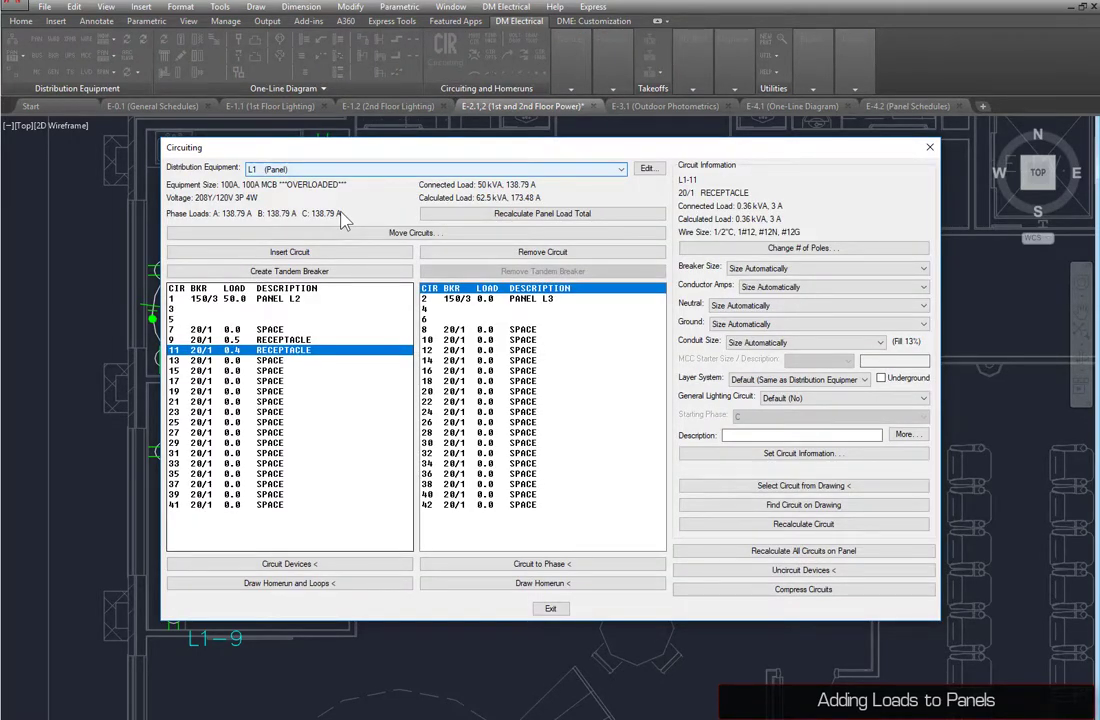
left_click(351, 170)
left_click(356, 191)
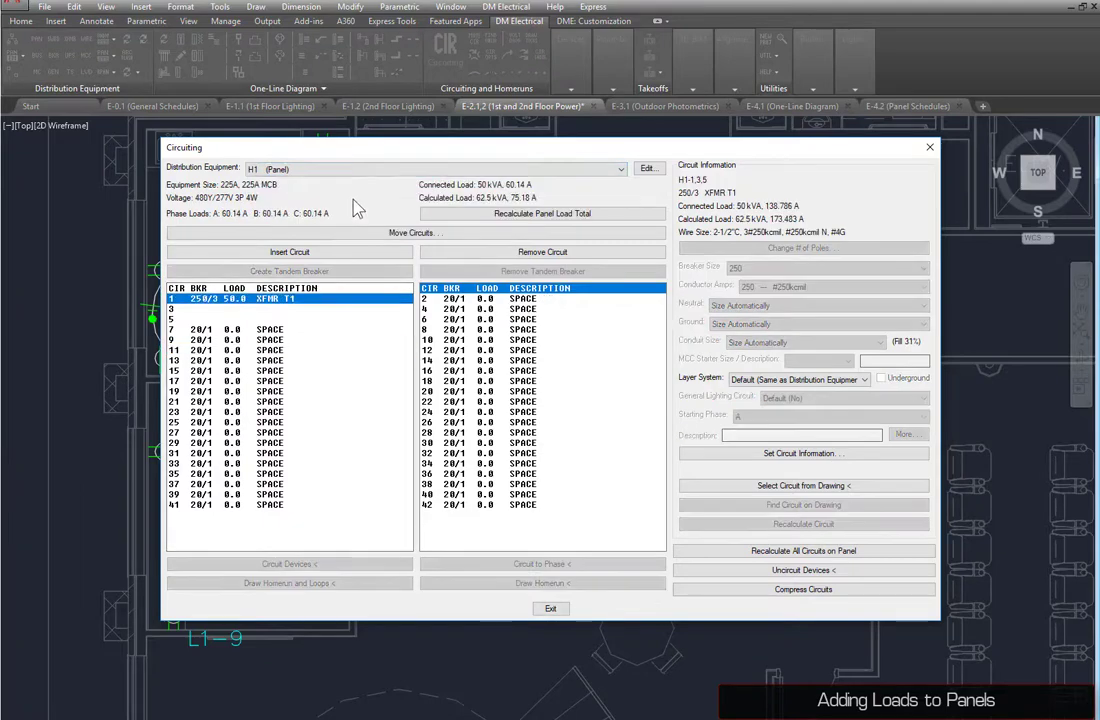
left_click(450, 300)
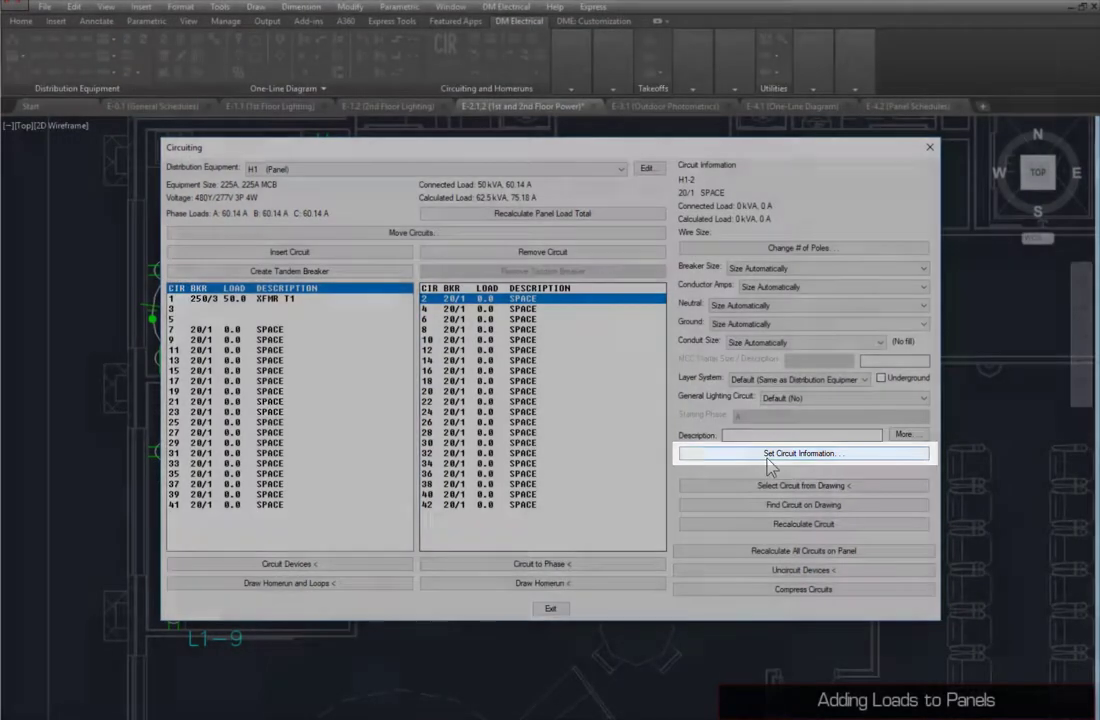
left_click(705, 456)
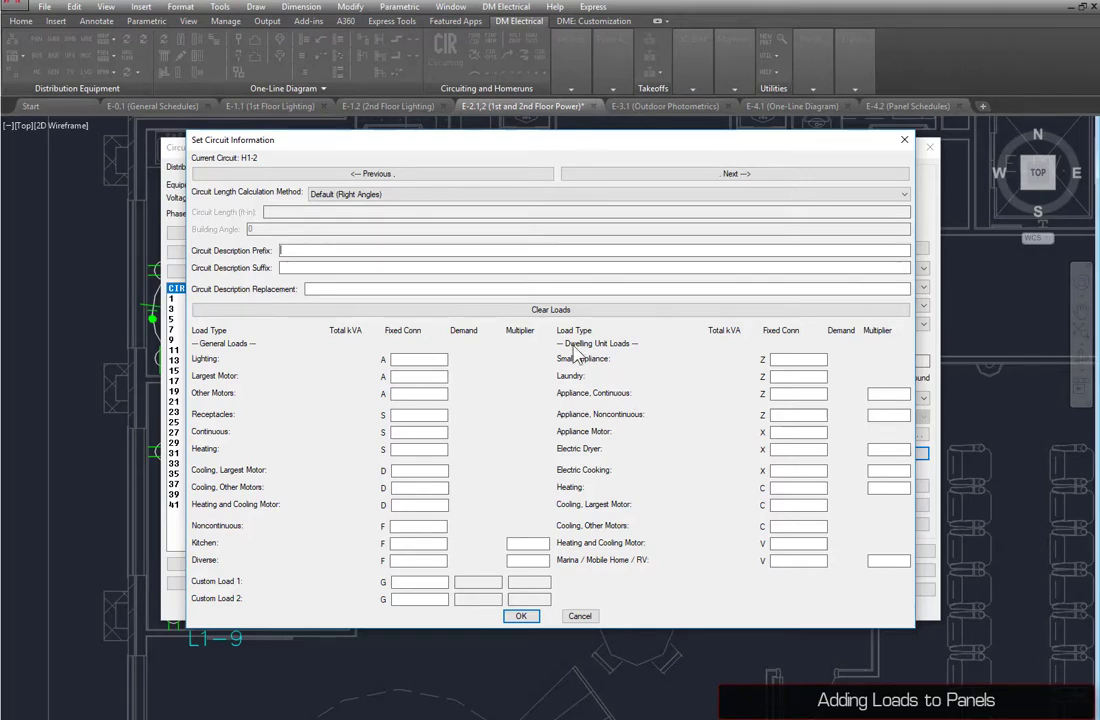
type("EXISTING RECEPTACLES")
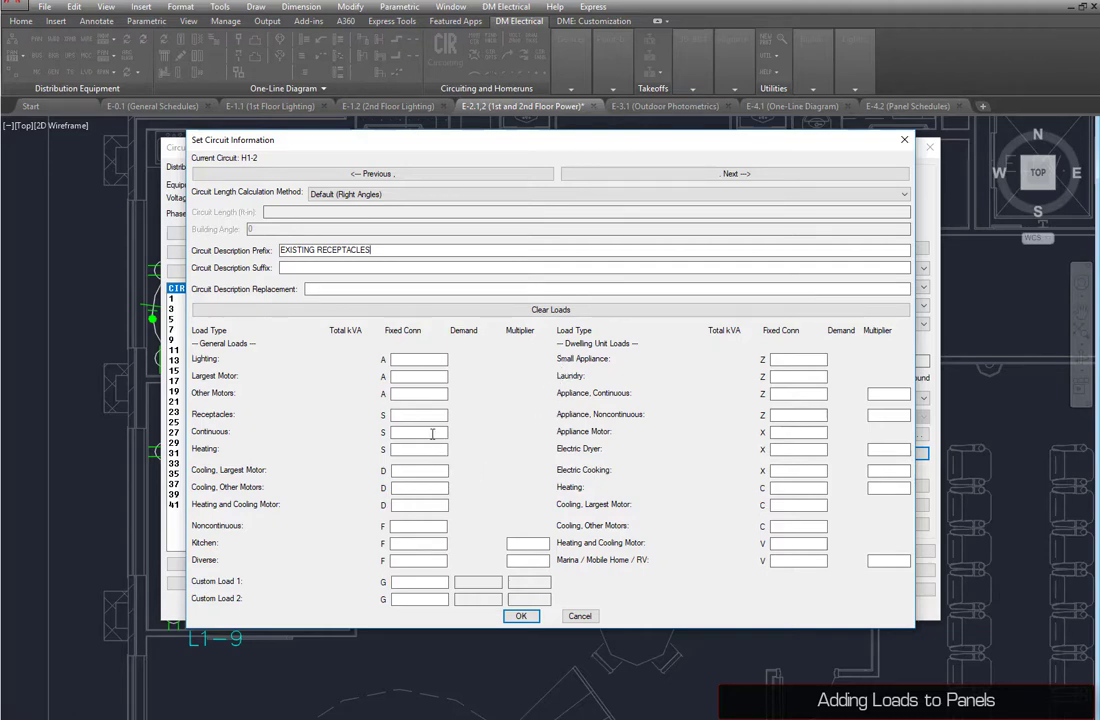
type("1.8")
left_click(520, 615)
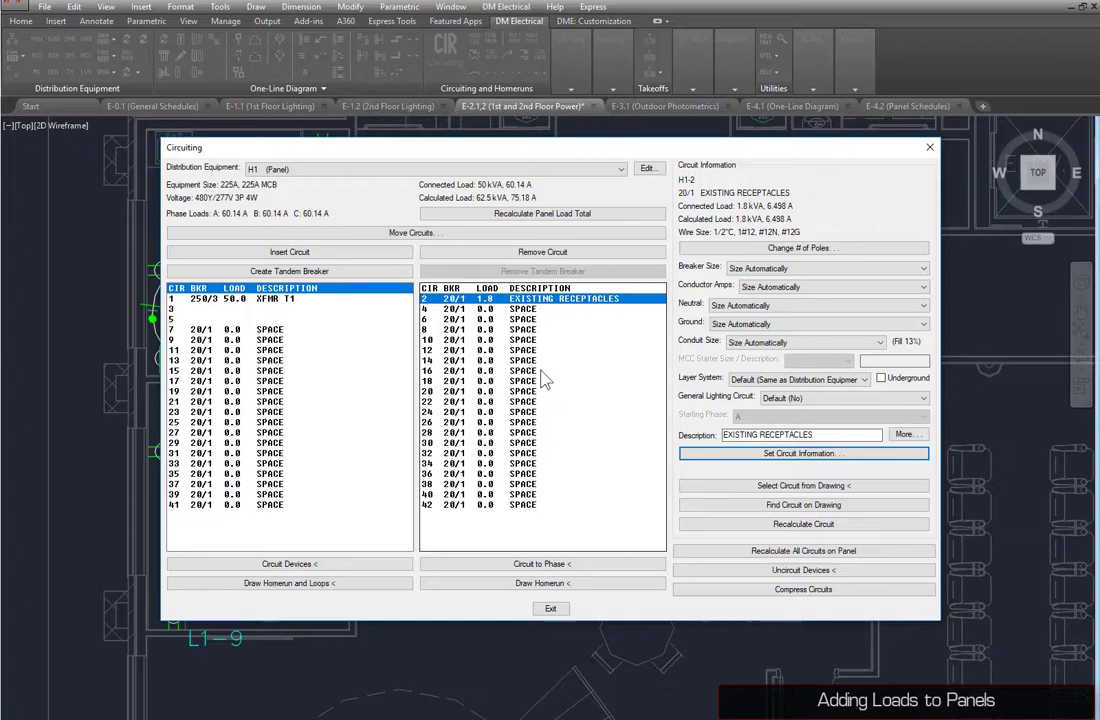
left_click(532, 310)
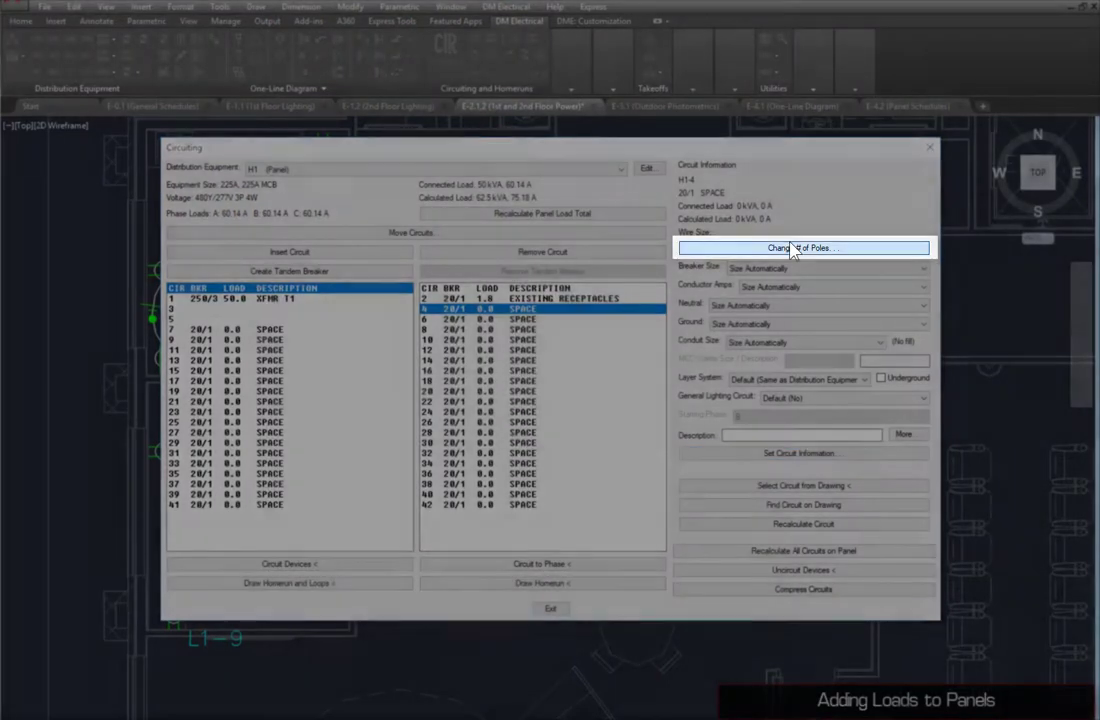
Change circuit H1-4 to a three-pole circuit (4,6,8).
left_click(790, 248)
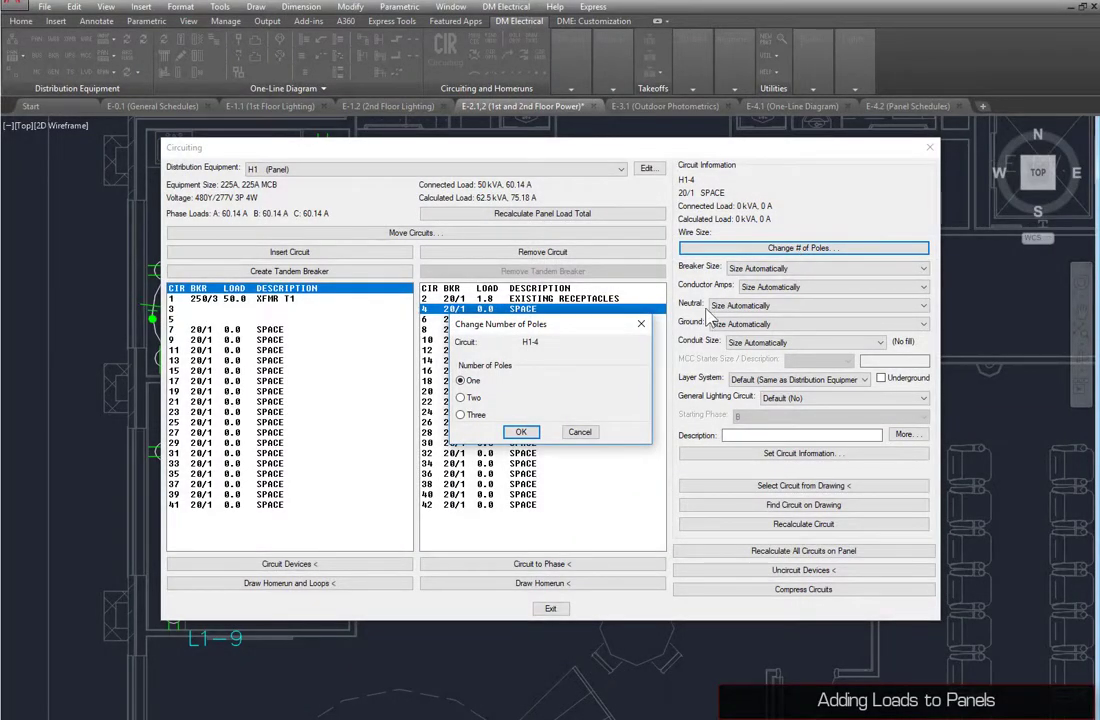
left_click(461, 414)
left_click(521, 431)
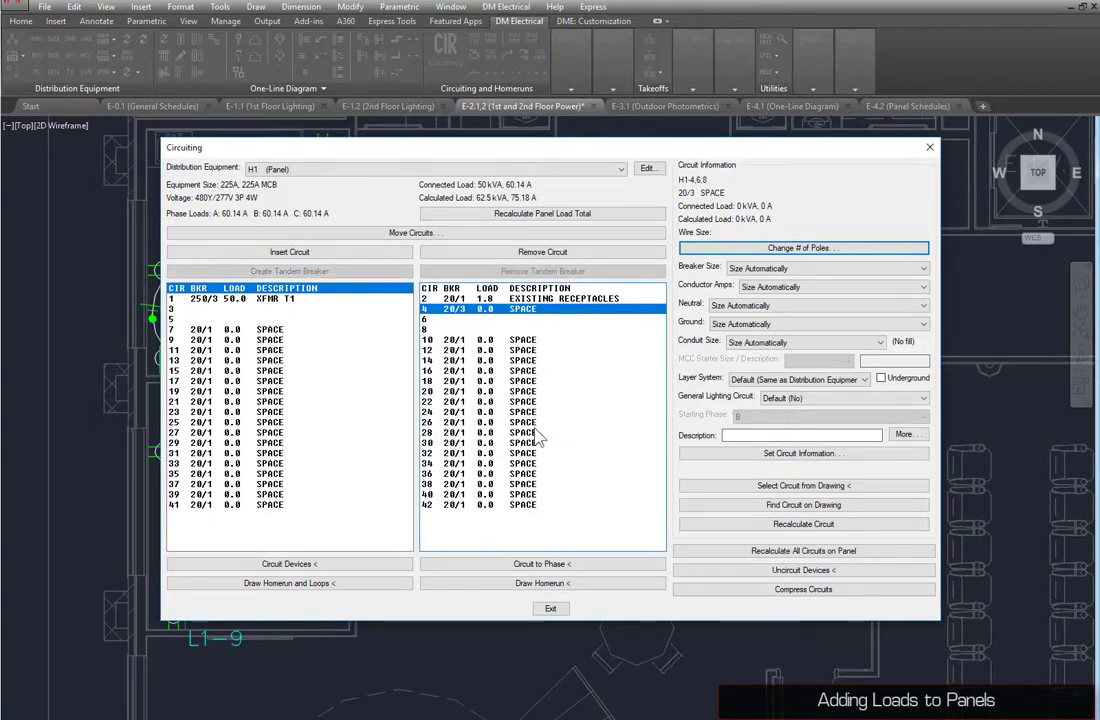
Describe H1-4,6,8 as EXISTING ELEVATOR with a largest motor load of 10.
left_click(716, 453)
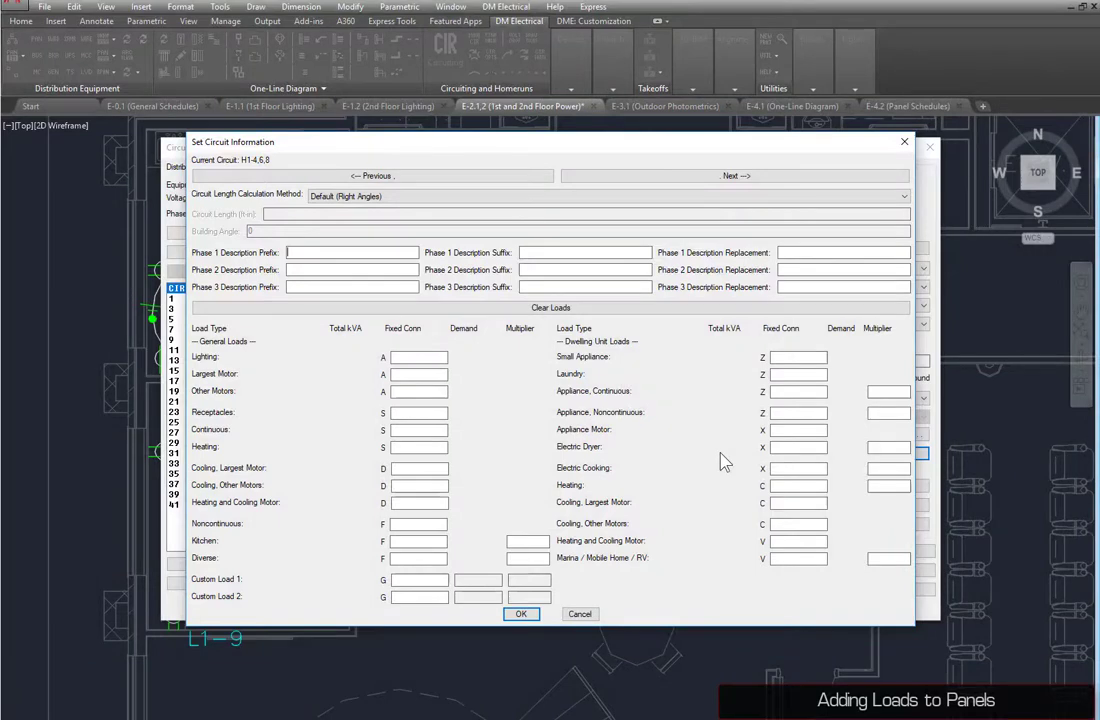
type("EXISTING ELEVATOR")
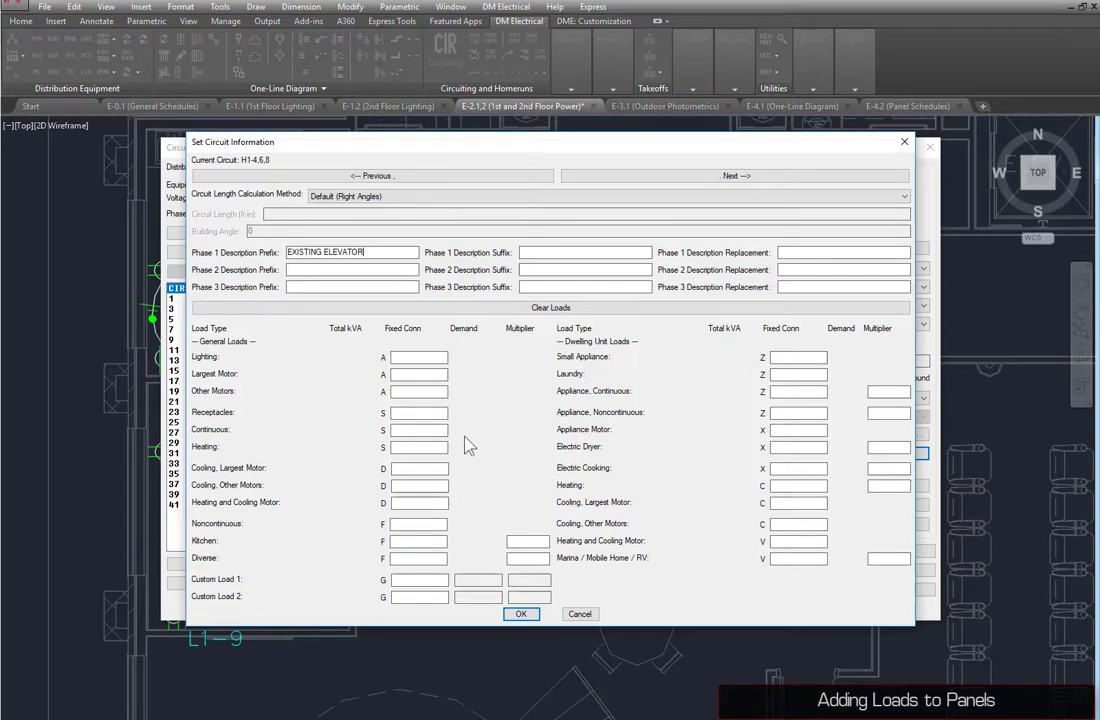
left_click(402, 375)
type("10")
left_click(518, 615)
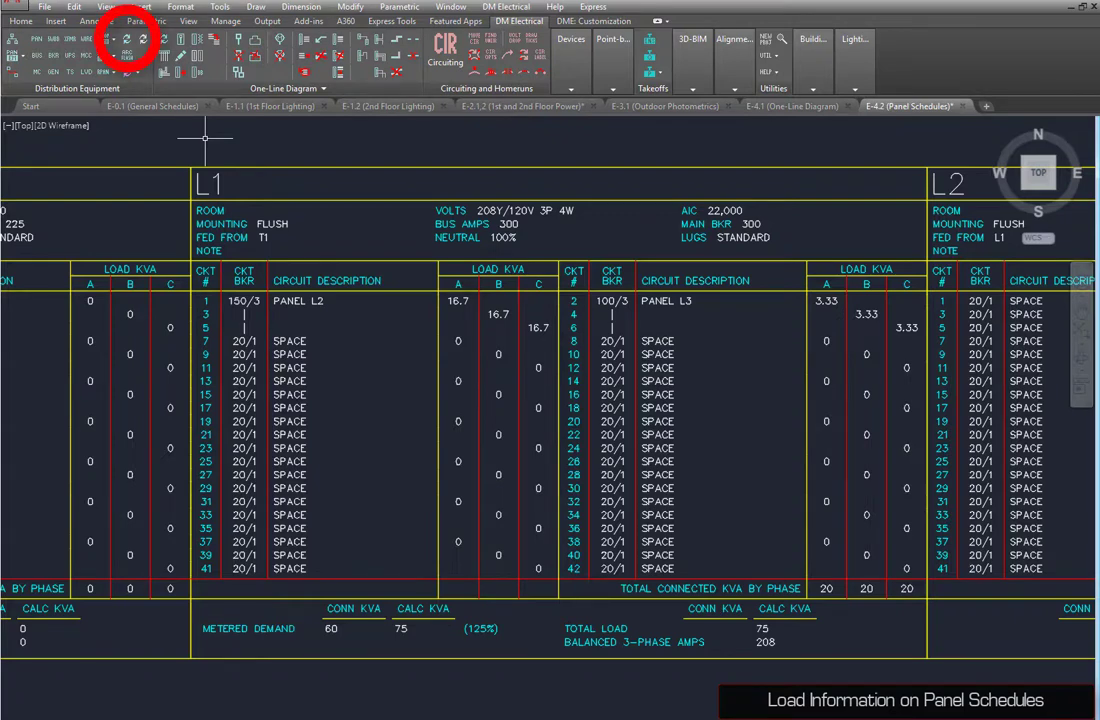
Update the L1 panel schedule without recalculating loads between equipment.
left_click(124, 40)
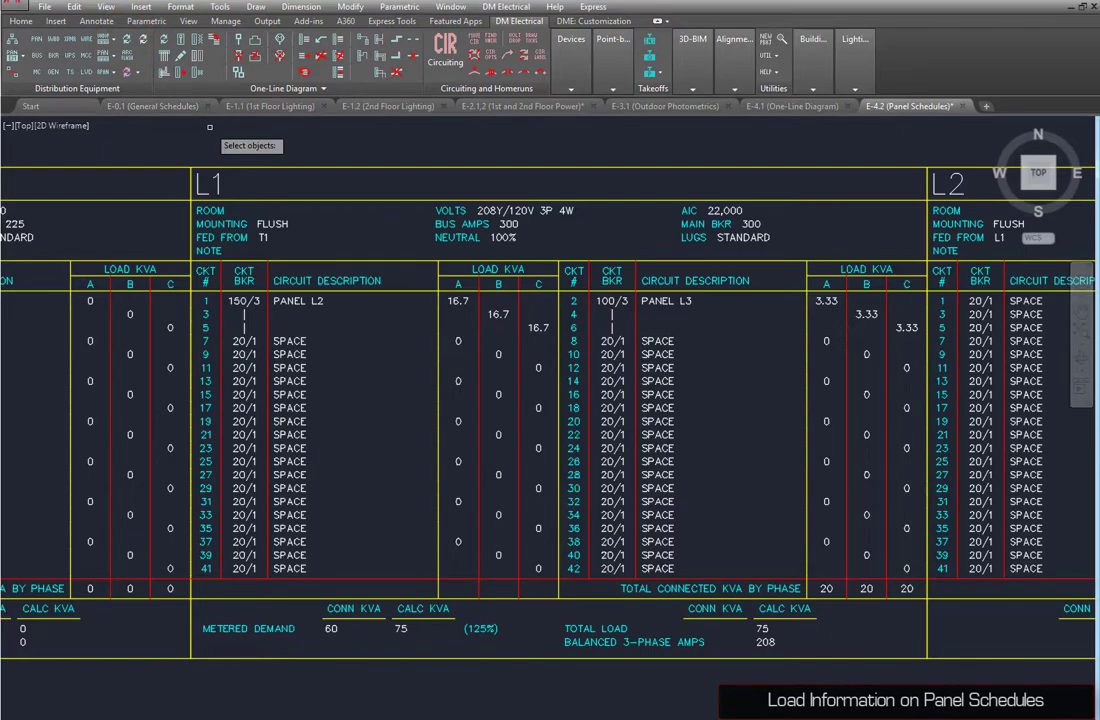
left_click(205, 211)
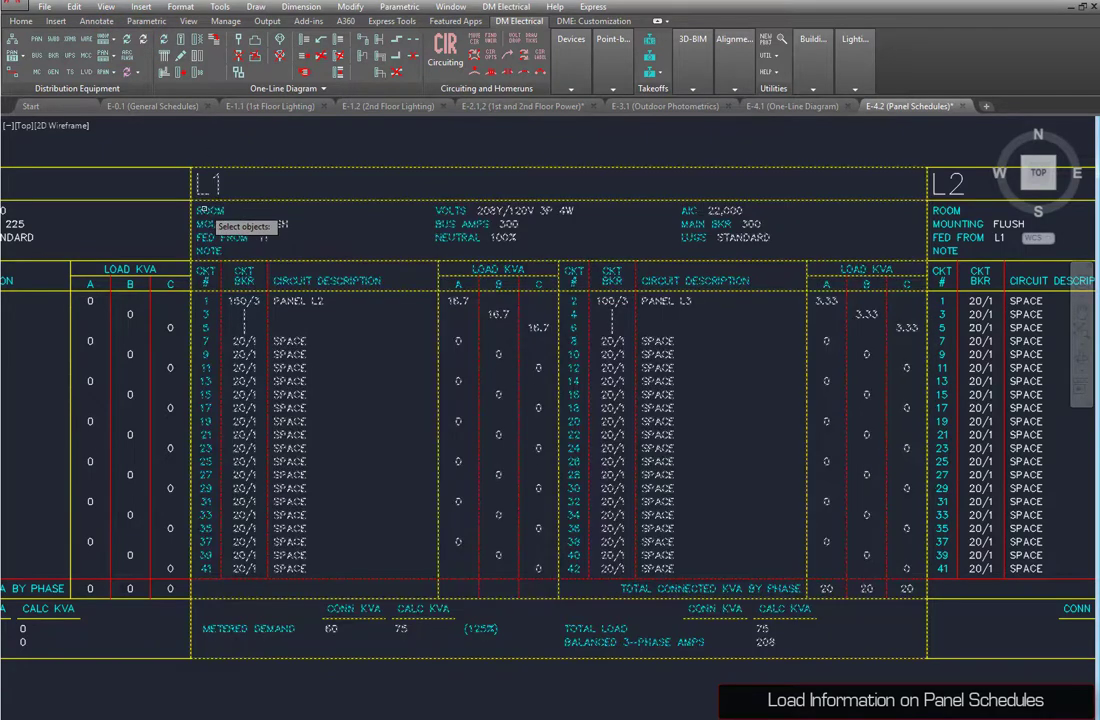
key("Return")
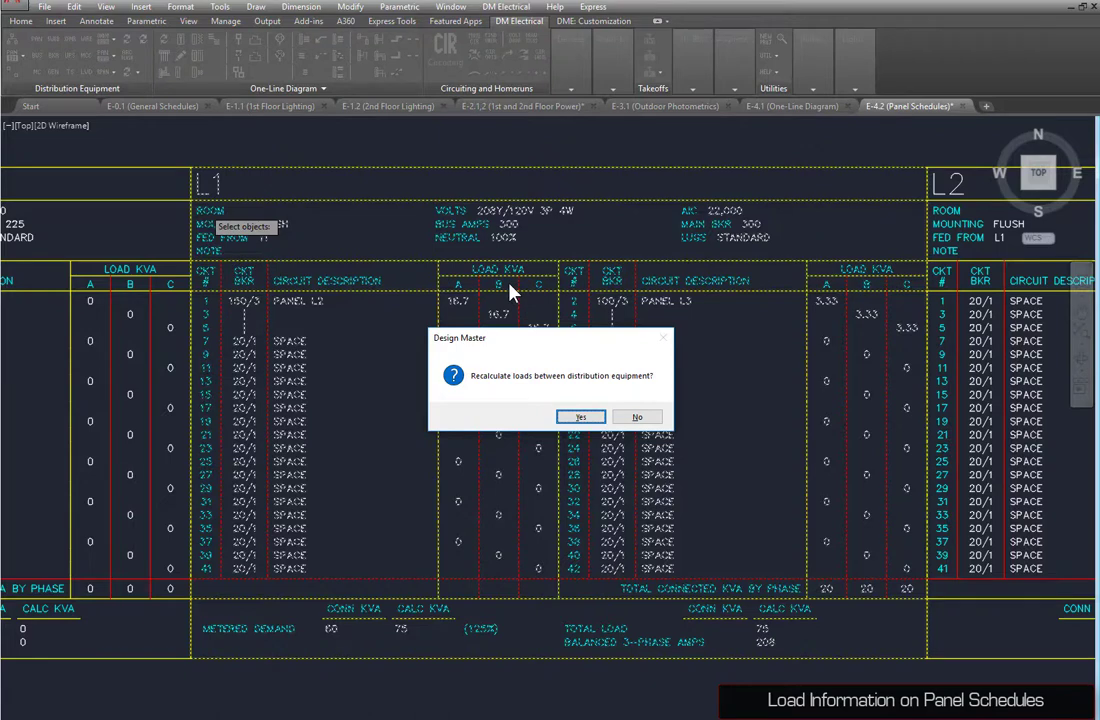
left_click(622, 416)
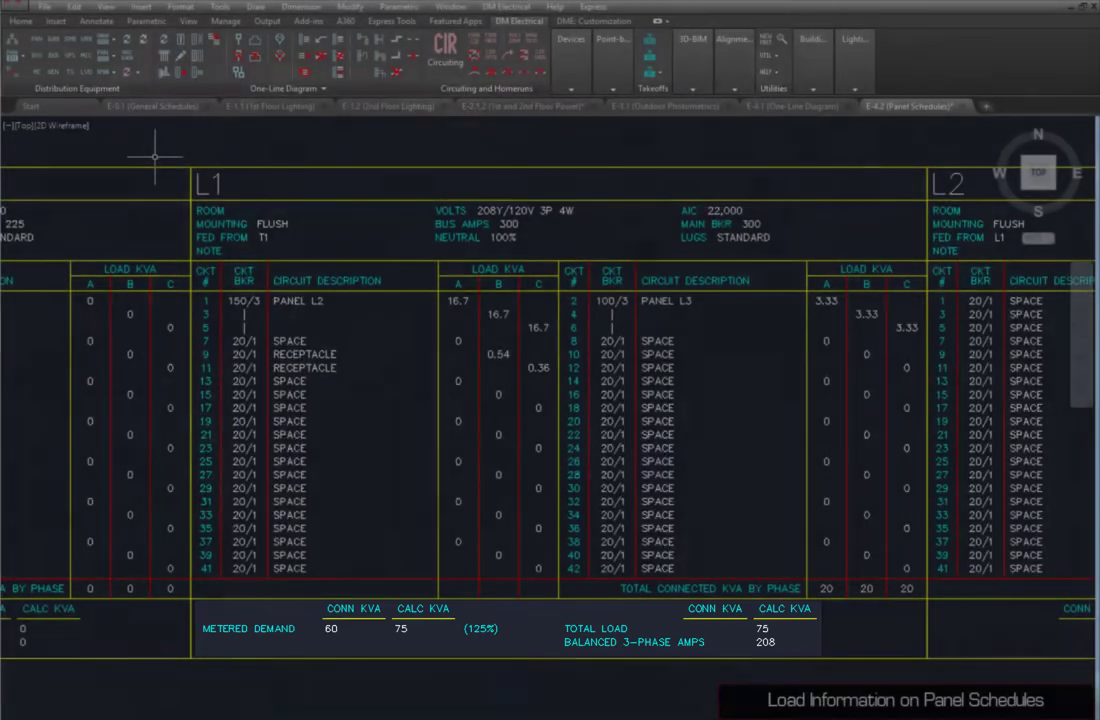
Update the L1 panel schedule again, this time recalculating loads between distribution equipment.
left_click(138, 58)
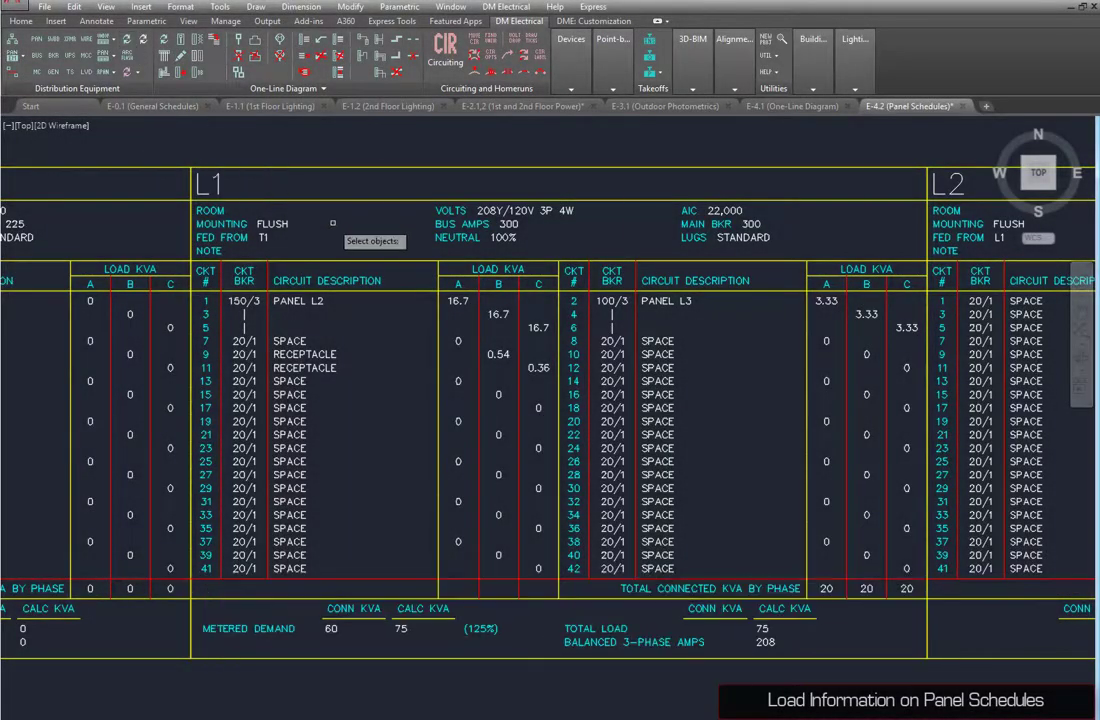
left_click(305, 230)
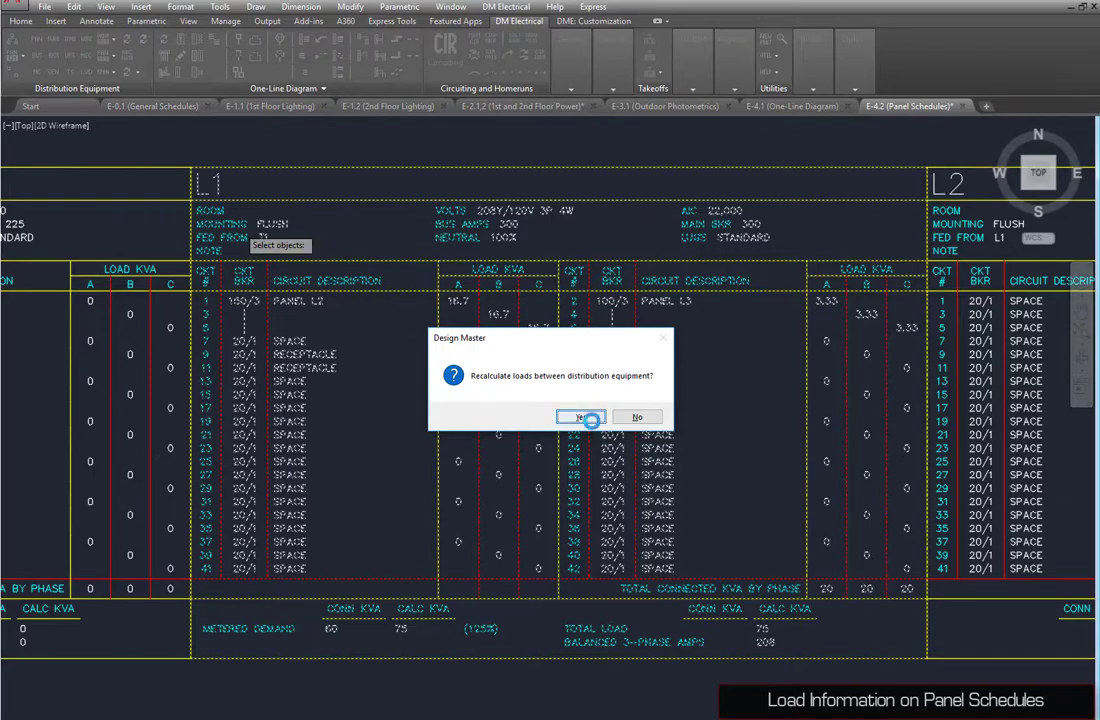
left_click(584, 418)
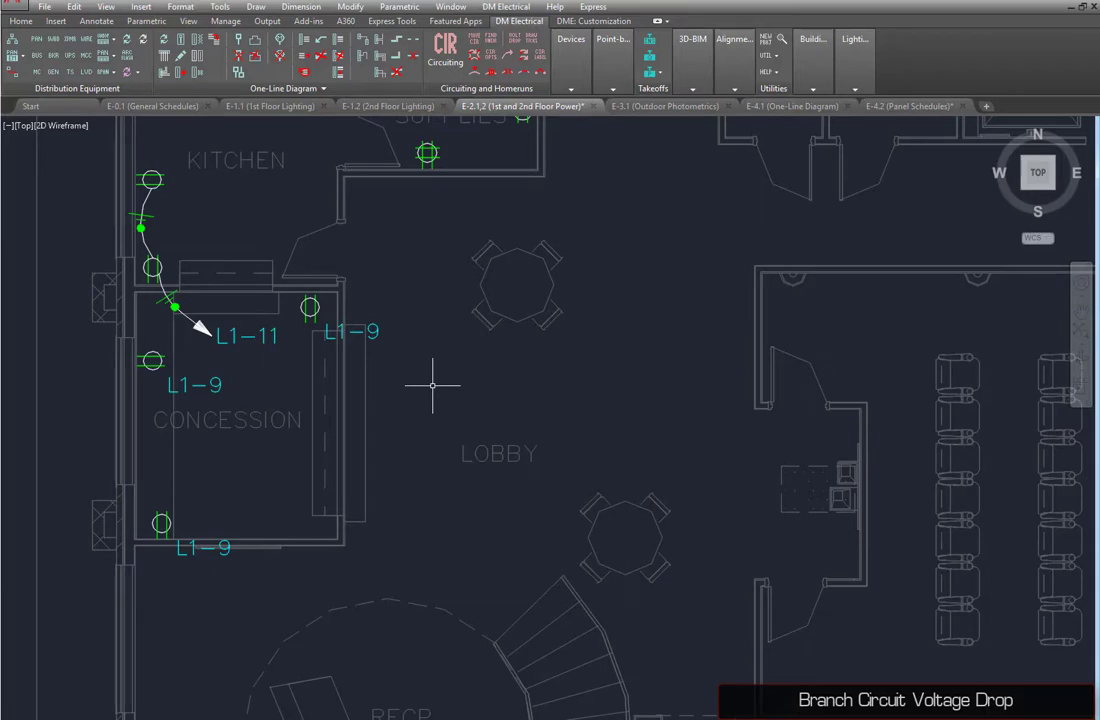
Finish the L1-9 loops and homerun, then check its voltage drop (0.84% over 116').
key("Return")
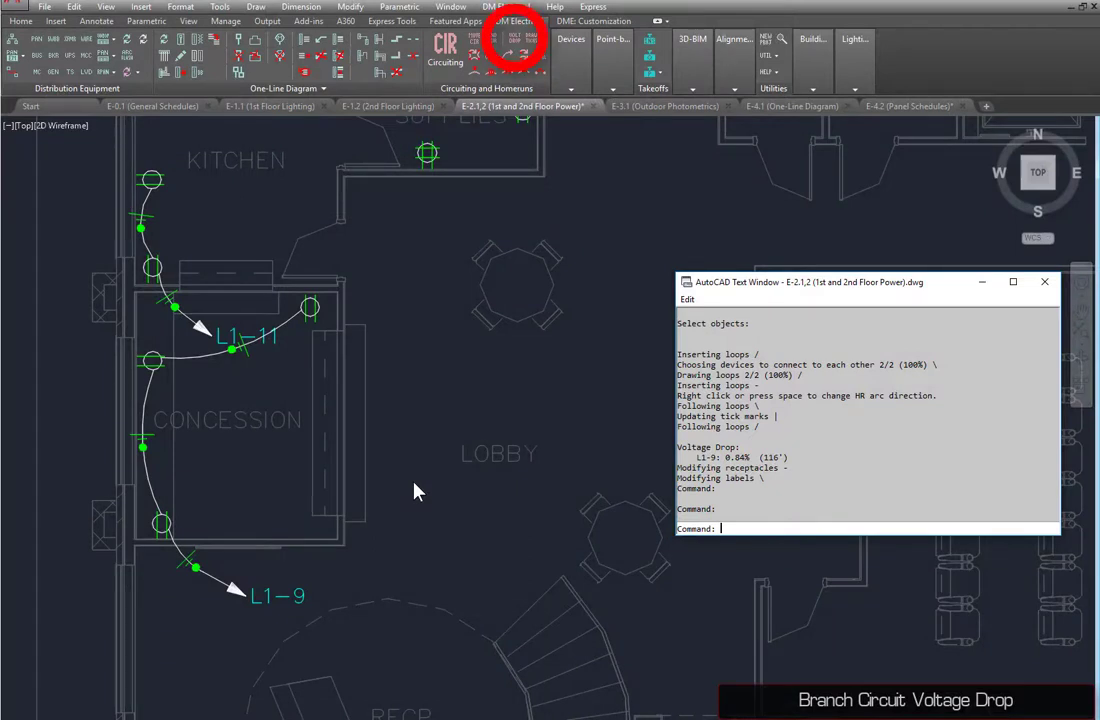
left_click(516, 41)
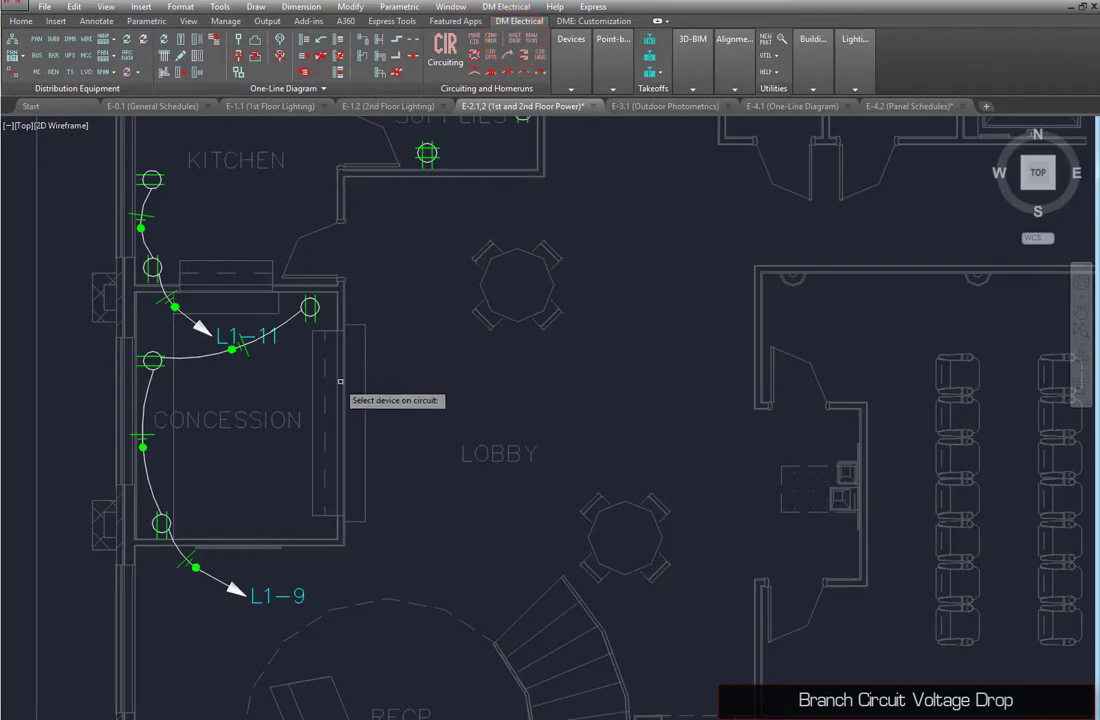
left_click(311, 307)
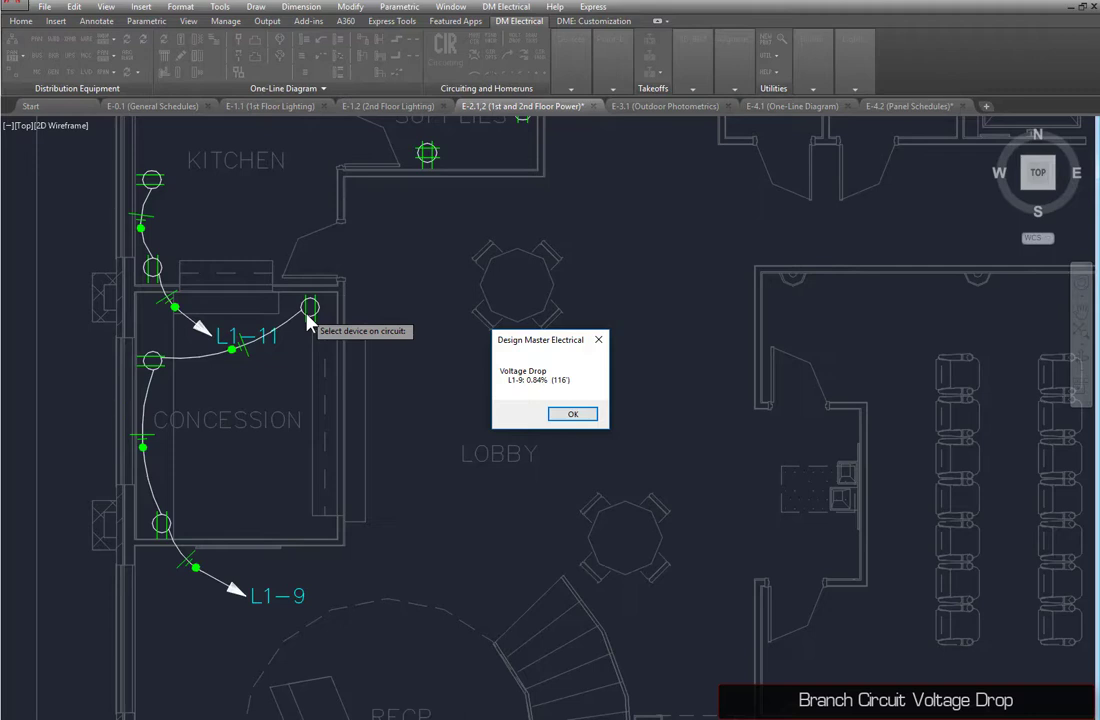
Pick circuit L1-9 from the drawing and set its conductors to 40 A #8.
left_click(573, 414)
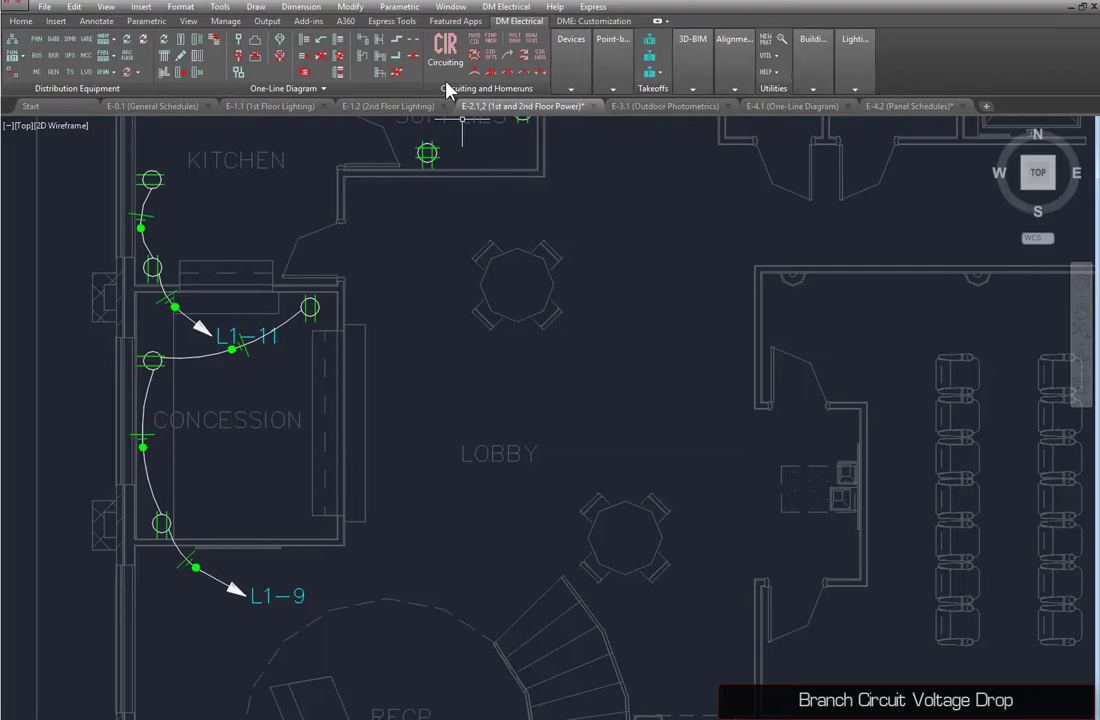
left_click(446, 60)
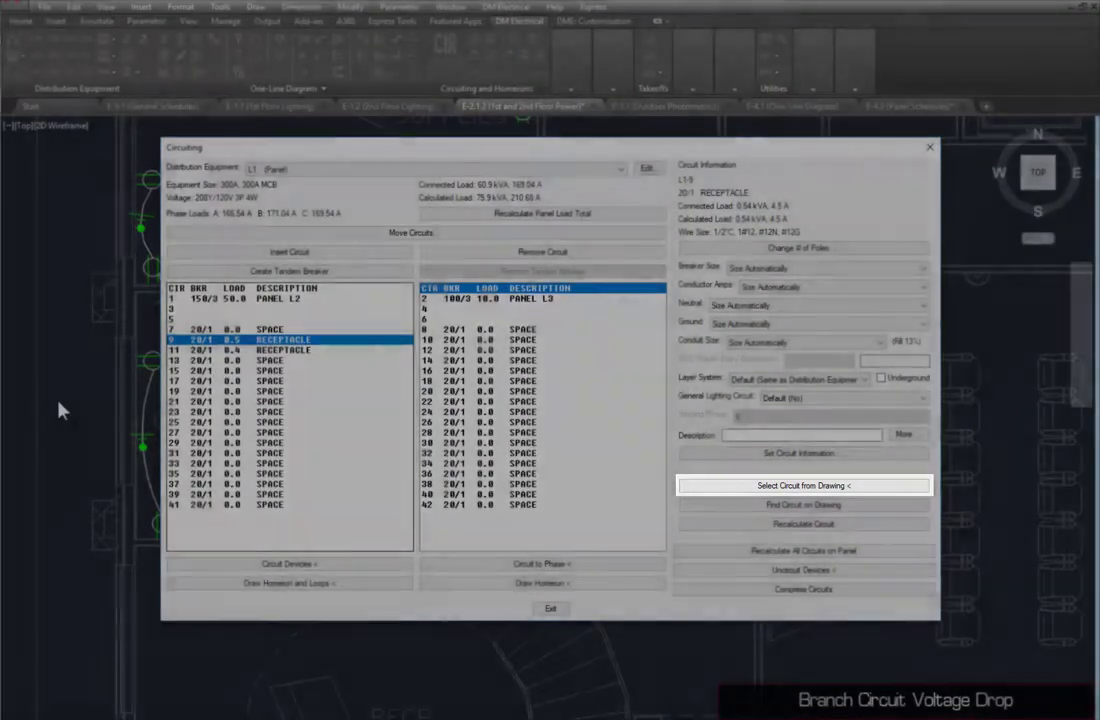
left_click(803, 486)
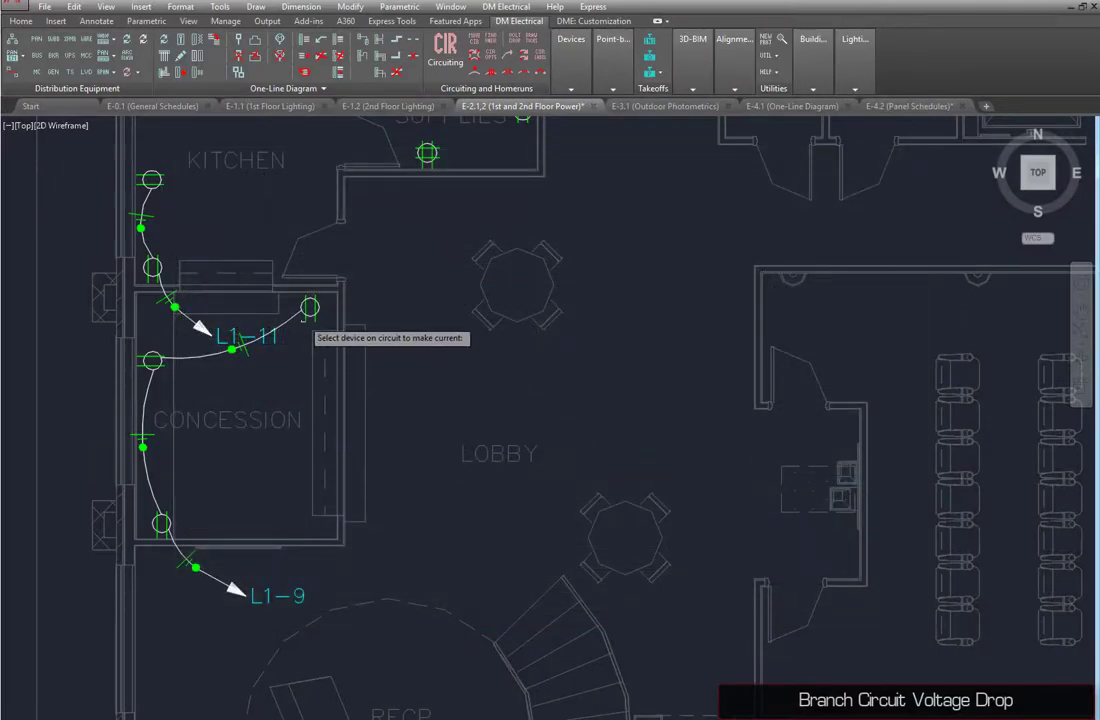
left_click(309, 309)
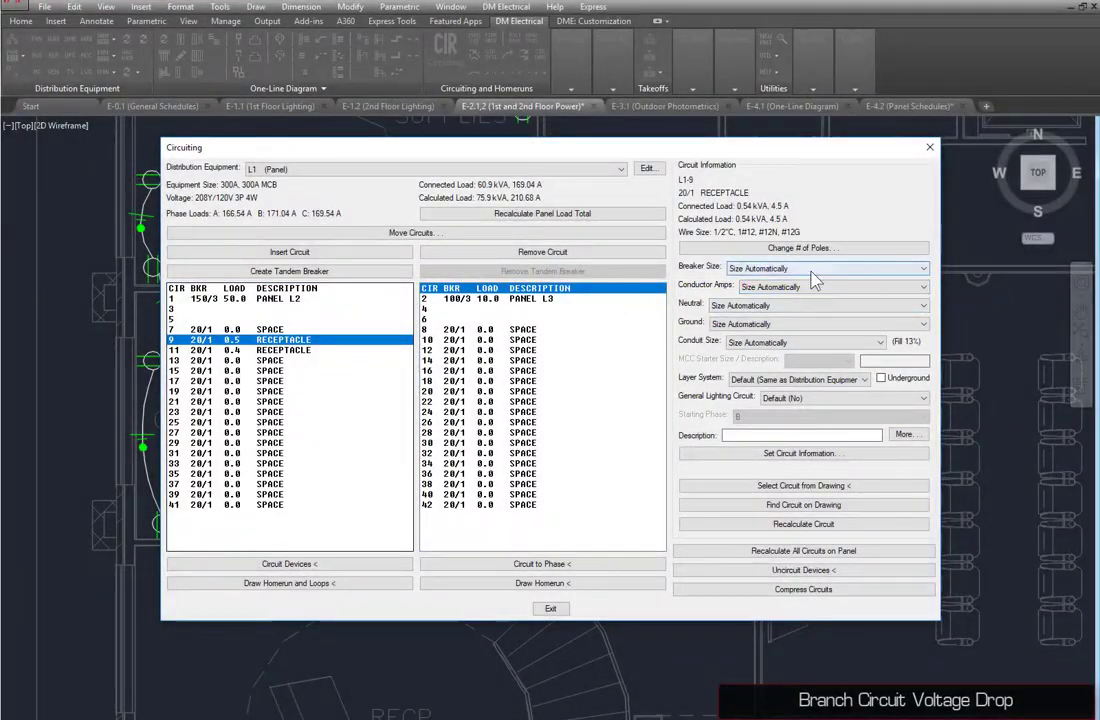
left_click(815, 284)
left_click(900, 413)
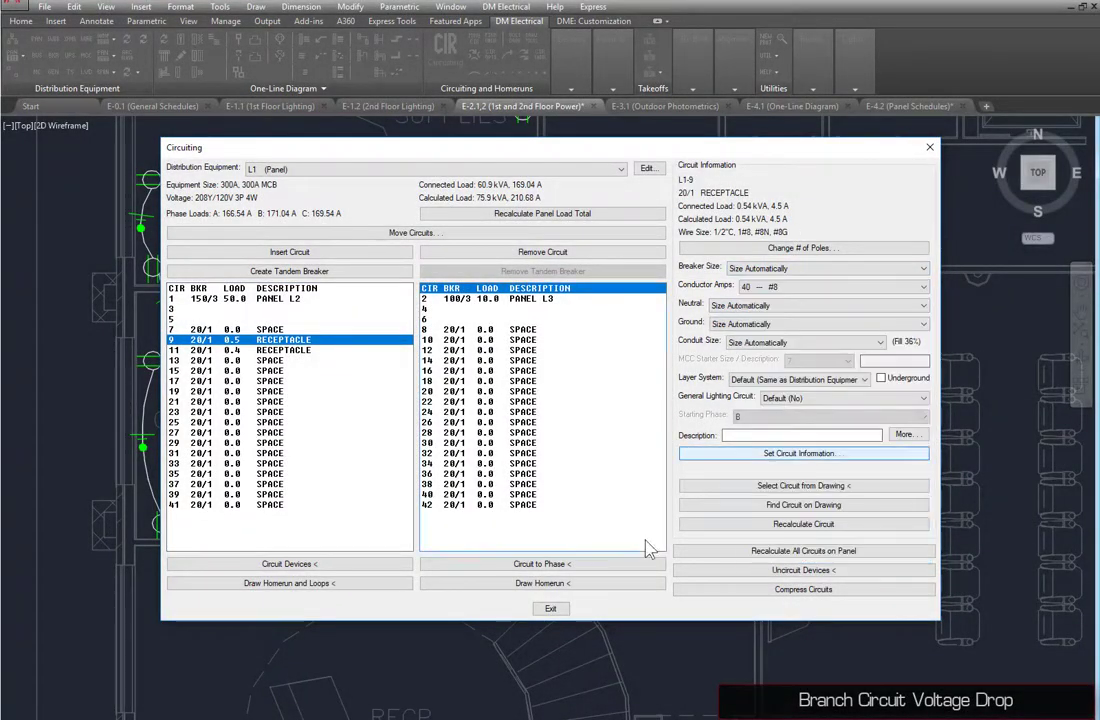
left_click(549, 609)
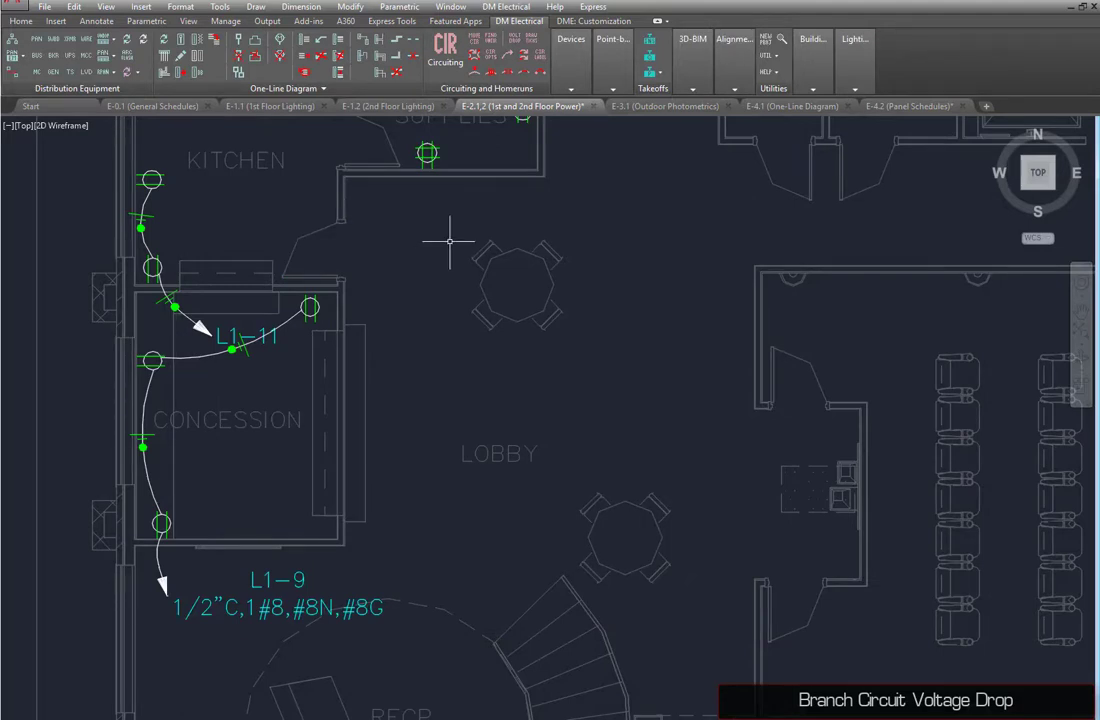
Recheck the voltage drop by picking a device on circuit L1-9.
left_click(517, 54)
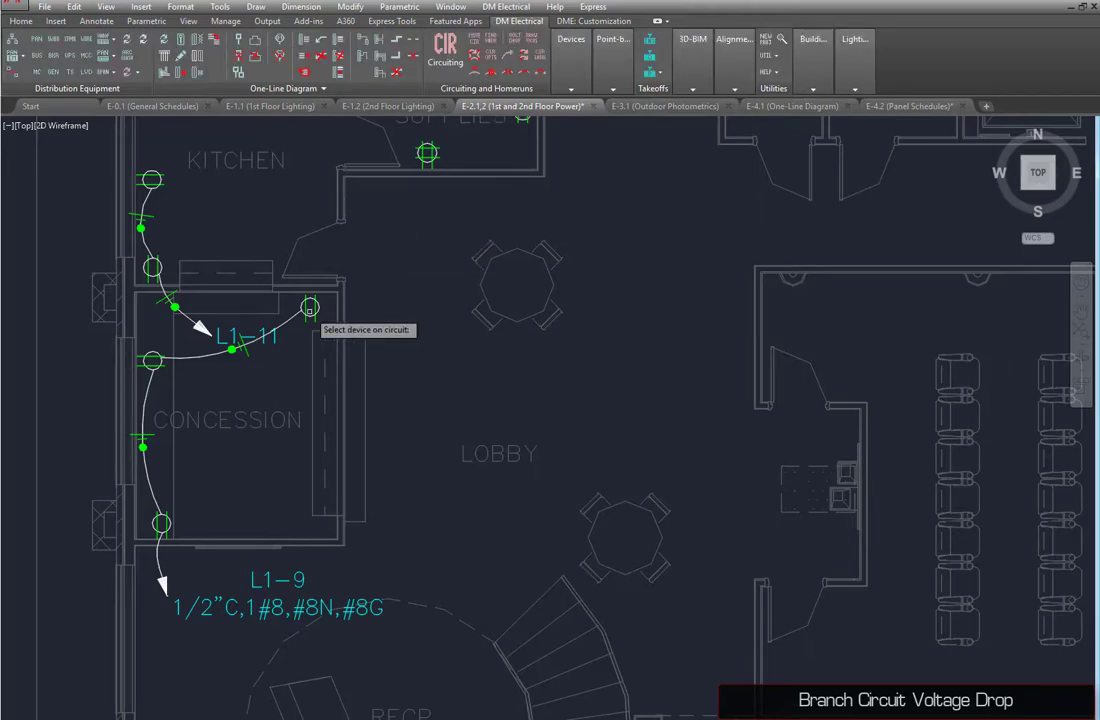
left_click(310, 308)
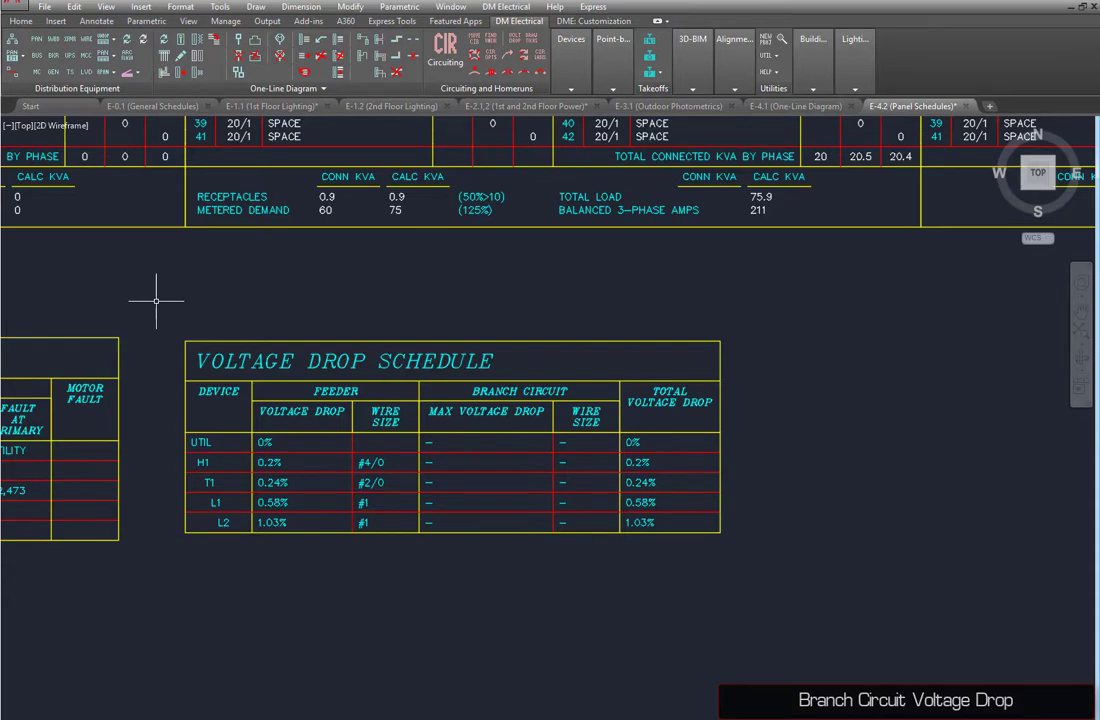
Regenerate the Voltage Drop Schedule with current settings, adding L3 and L1's 2.14% total.
left_click(102, 36)
left_click(112, 101)
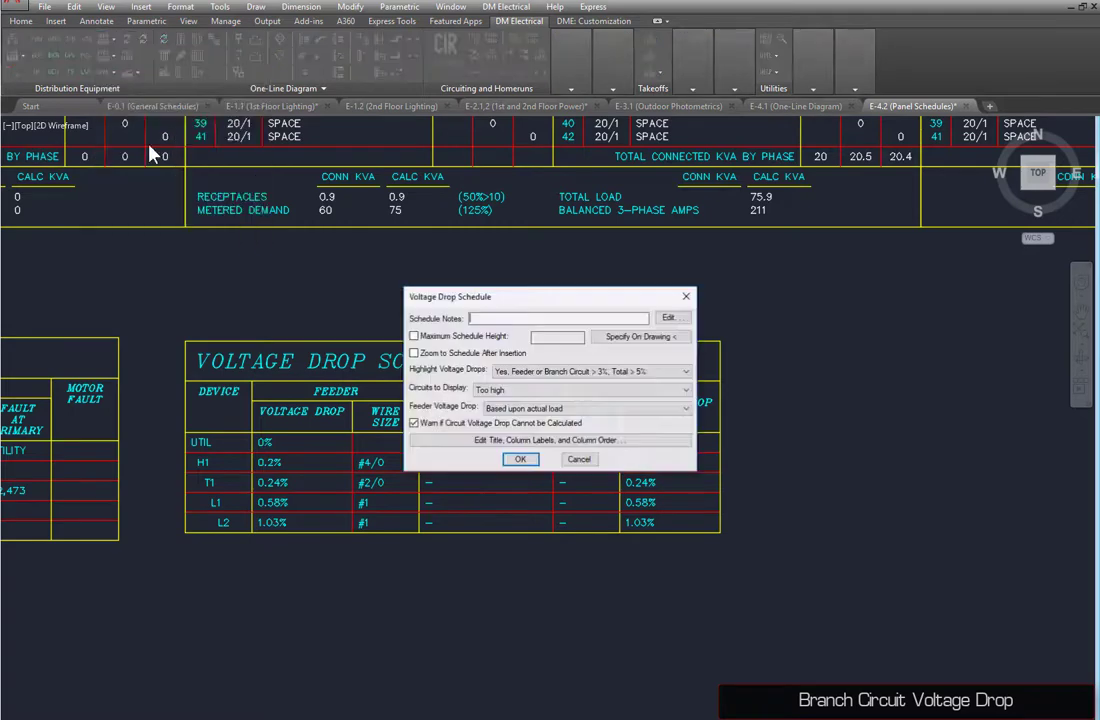
left_click(520, 459)
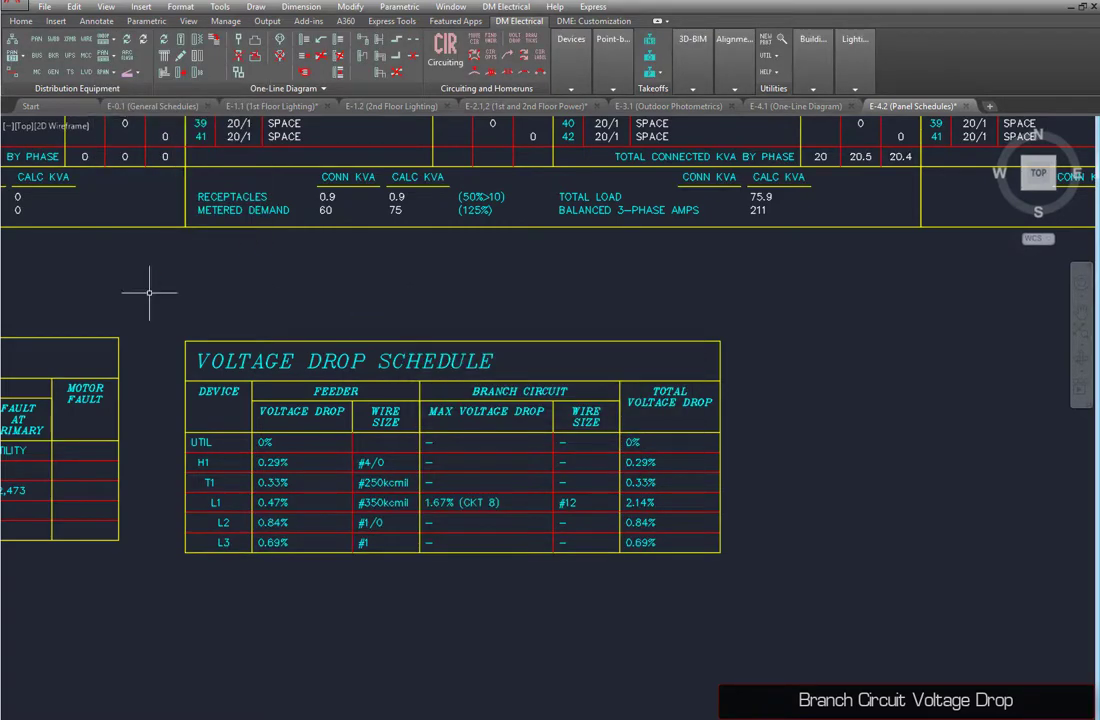